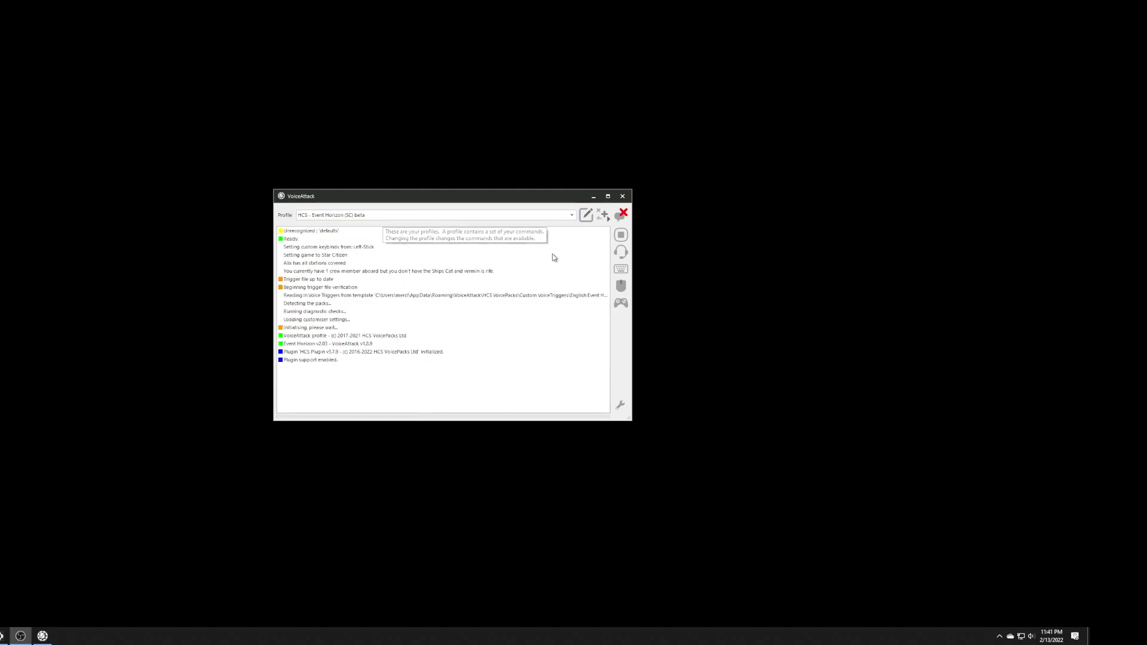
Suspend listening for voice commands and reselect the HCS - Event Horizon (SC) beta profile
left_click(621, 252)
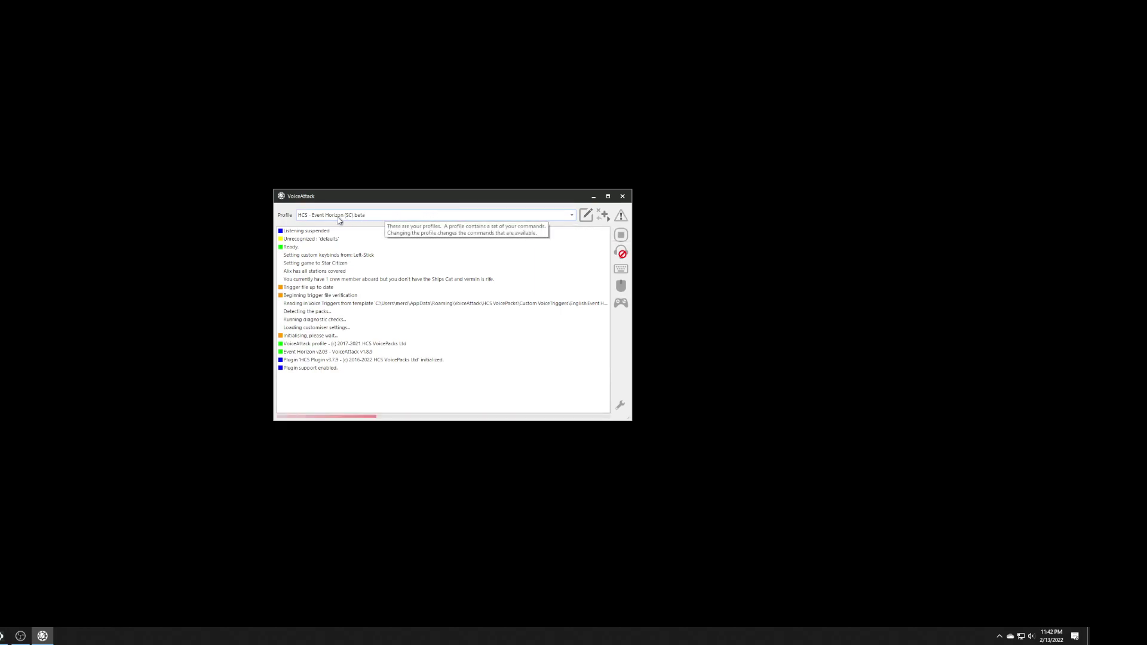
left_click(573, 216)
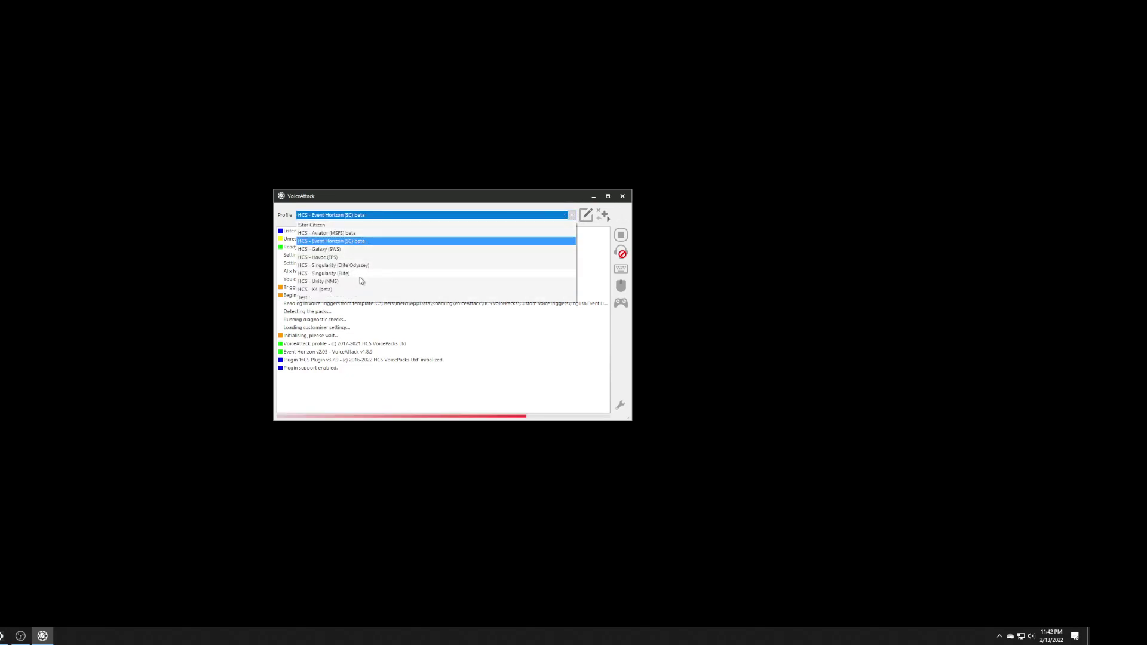
left_click(371, 242)
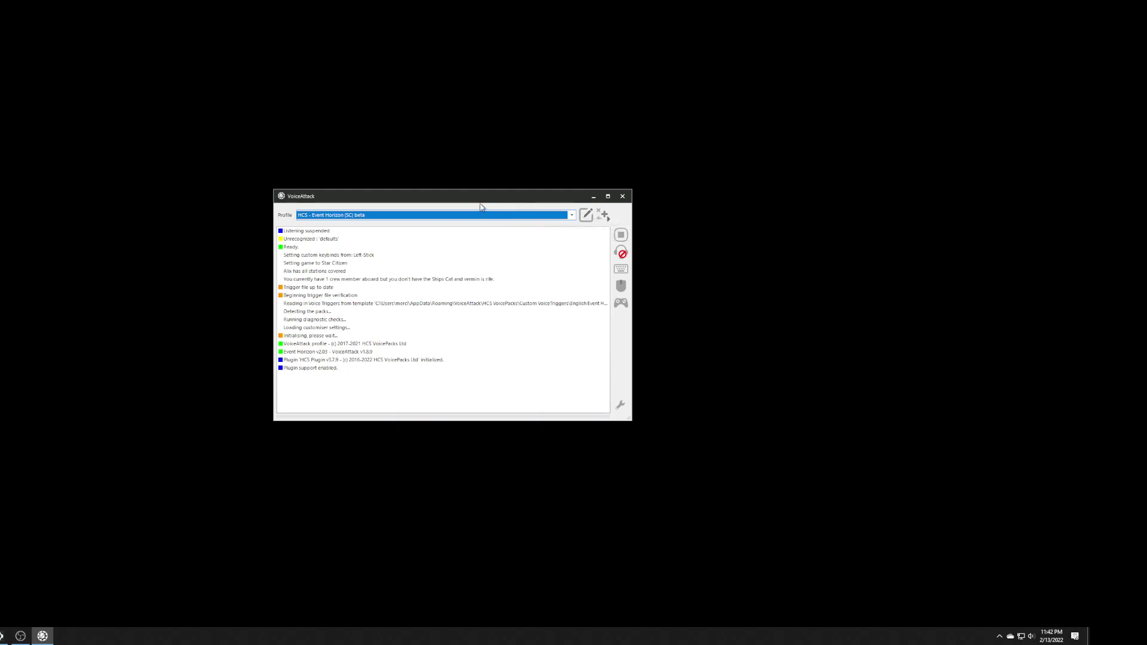
left_click_drag(473, 199, 504, 196)
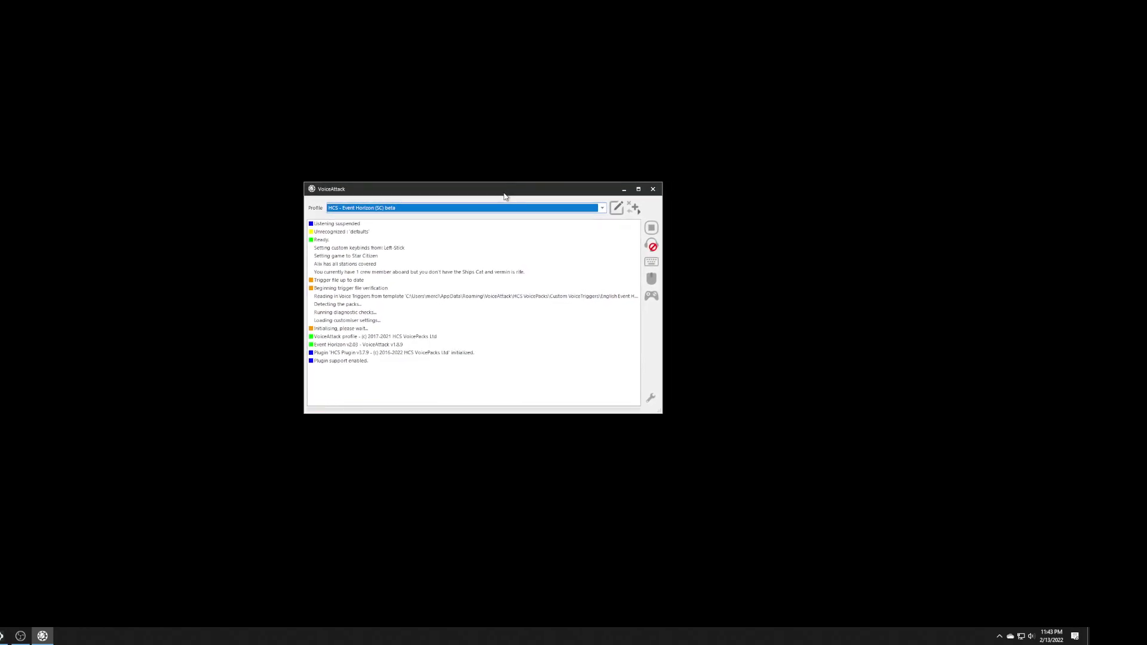
Create a new profile named SC
left_click(634, 208)
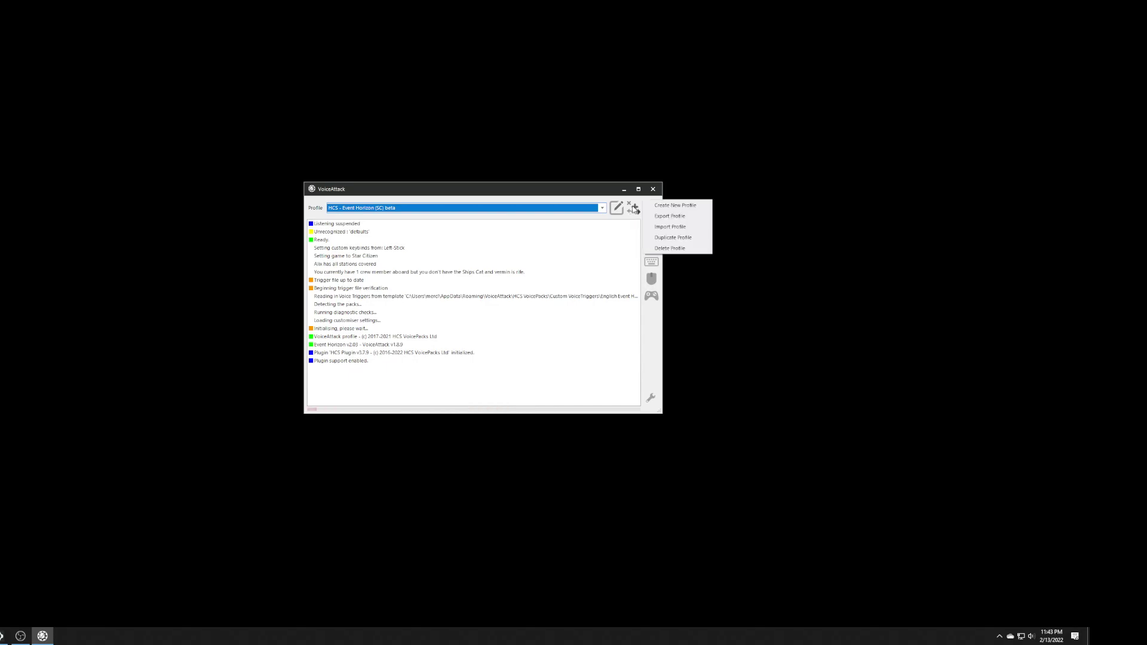
left_click(669, 198)
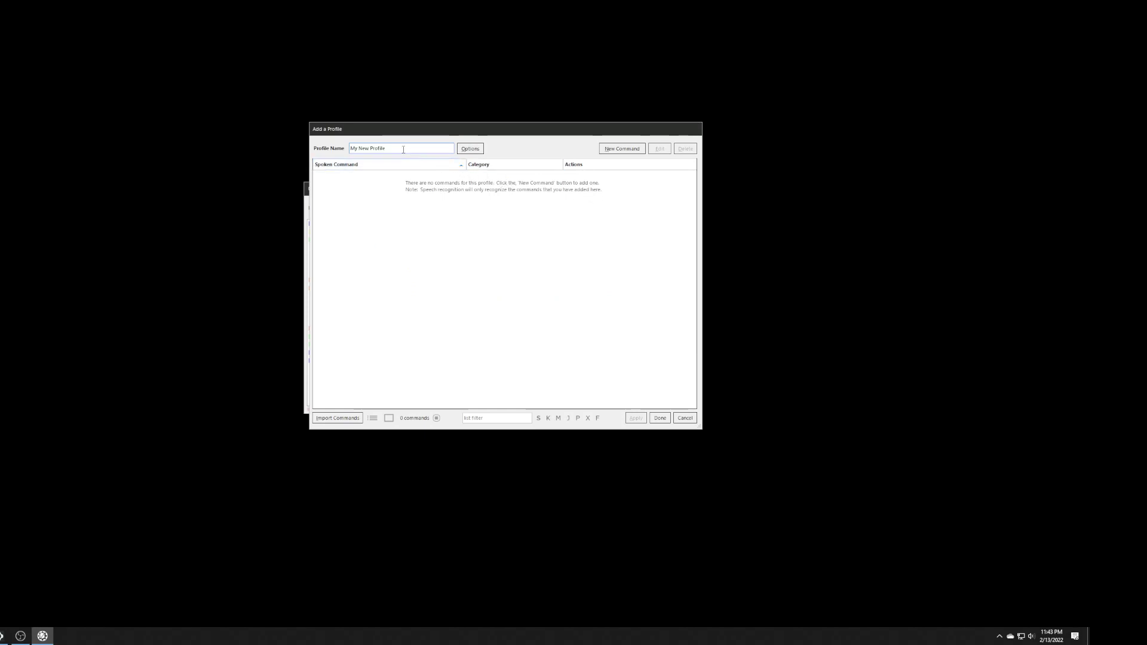
type("SC")
Add the spoken command "Power up the ship" that holds the R key for 1 second and releases it, and save the profile
left_click(619, 151)
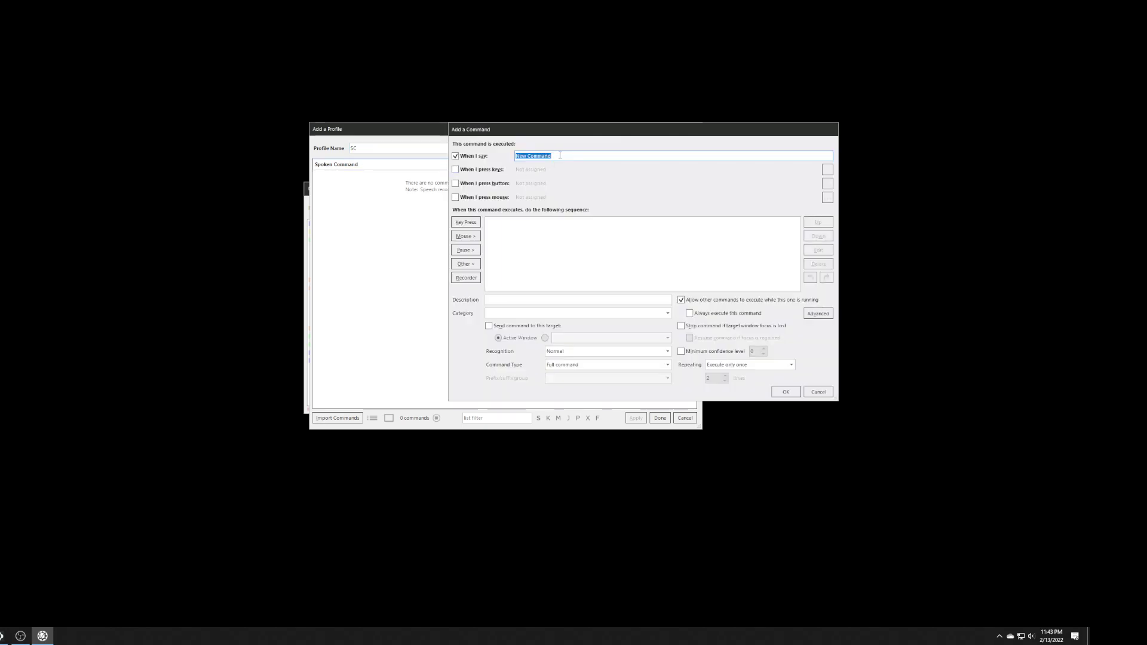
type("Power up the i")
left_click(467, 223)
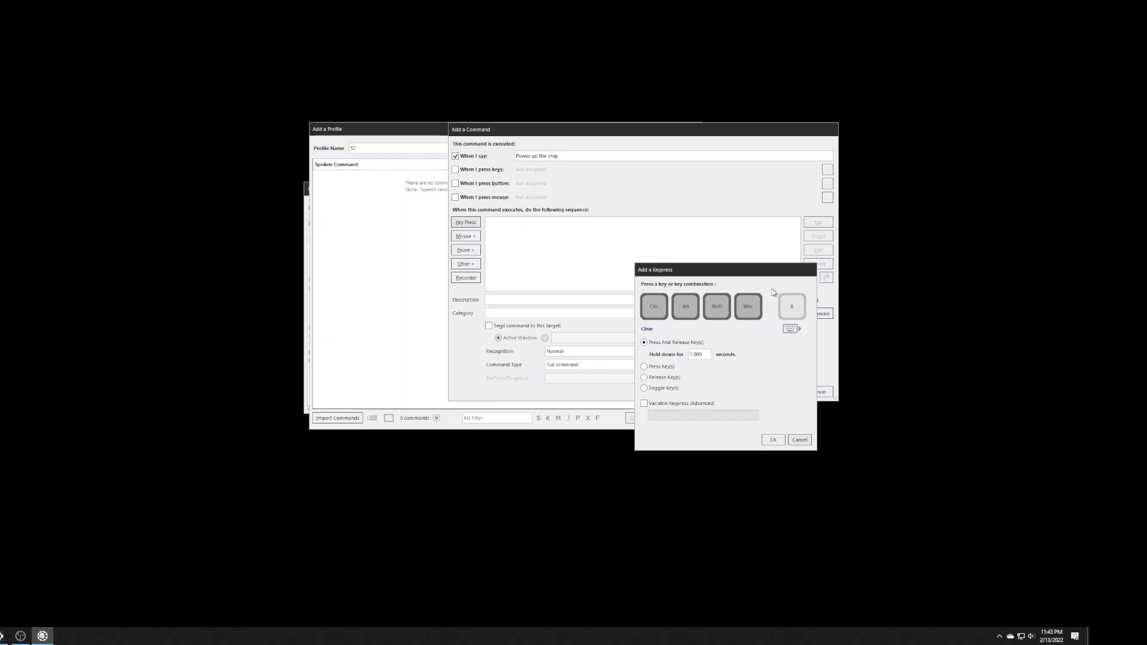
left_click(773, 441)
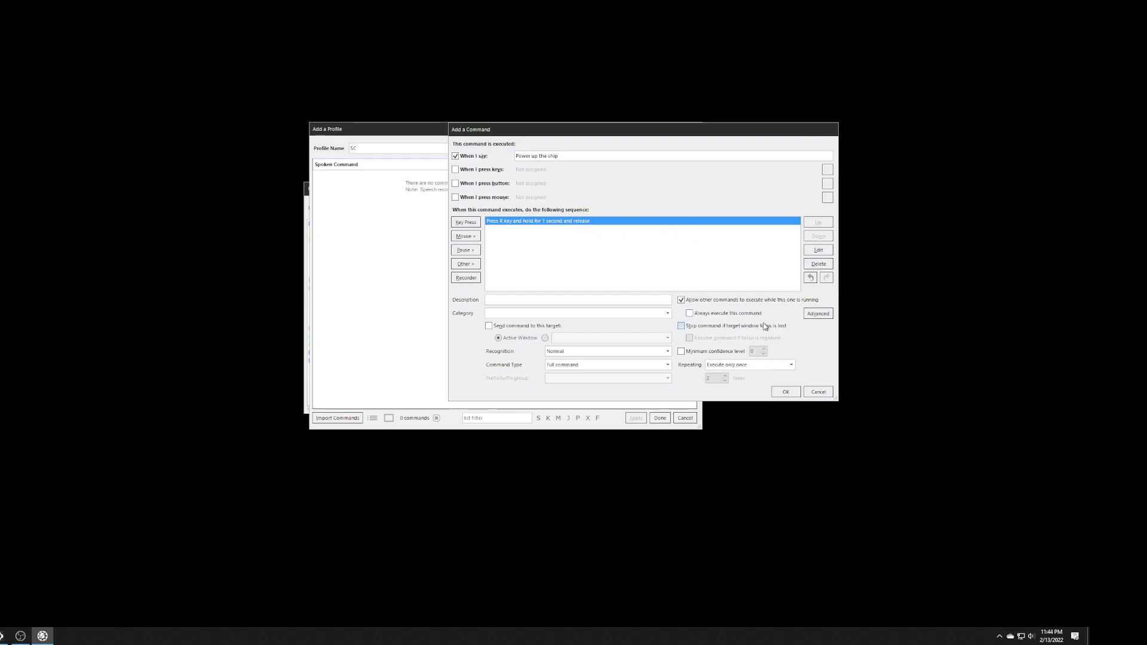
left_click(787, 392)
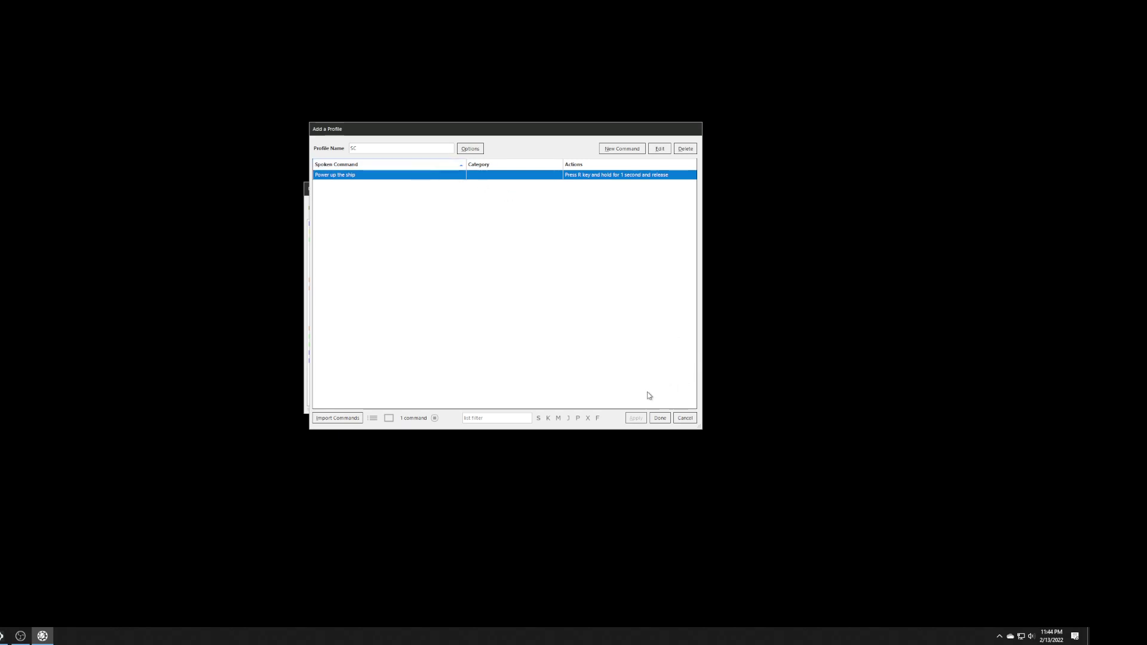
left_click(660, 418)
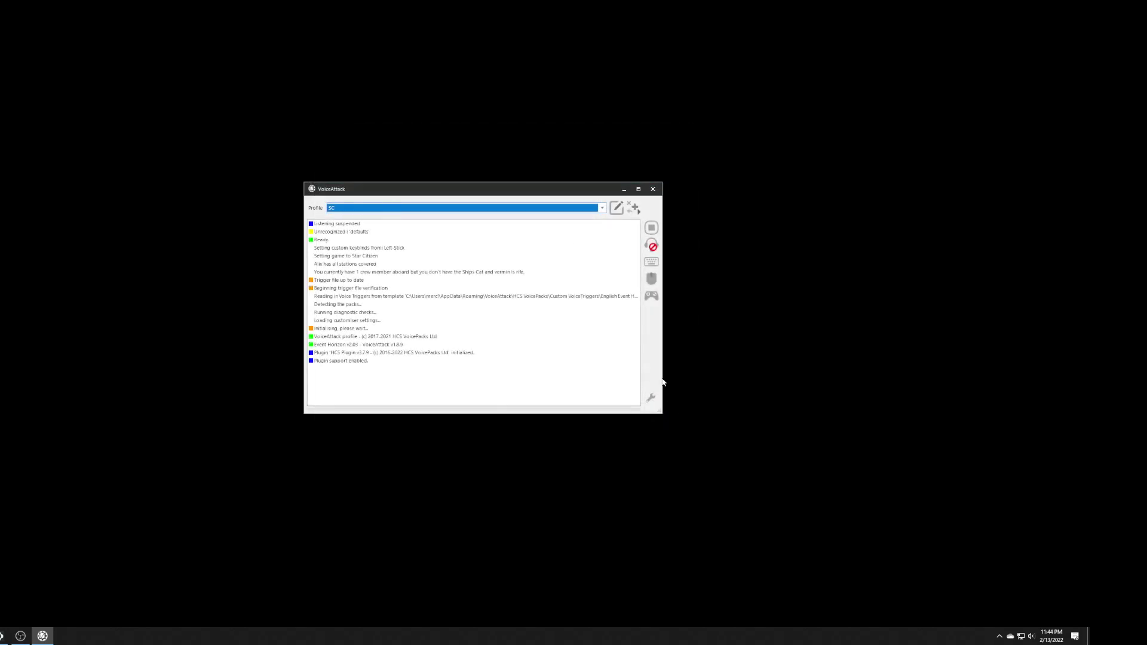
Switch the active profile to HCS - Event Horizon (SC) beta
left_click(602, 210)
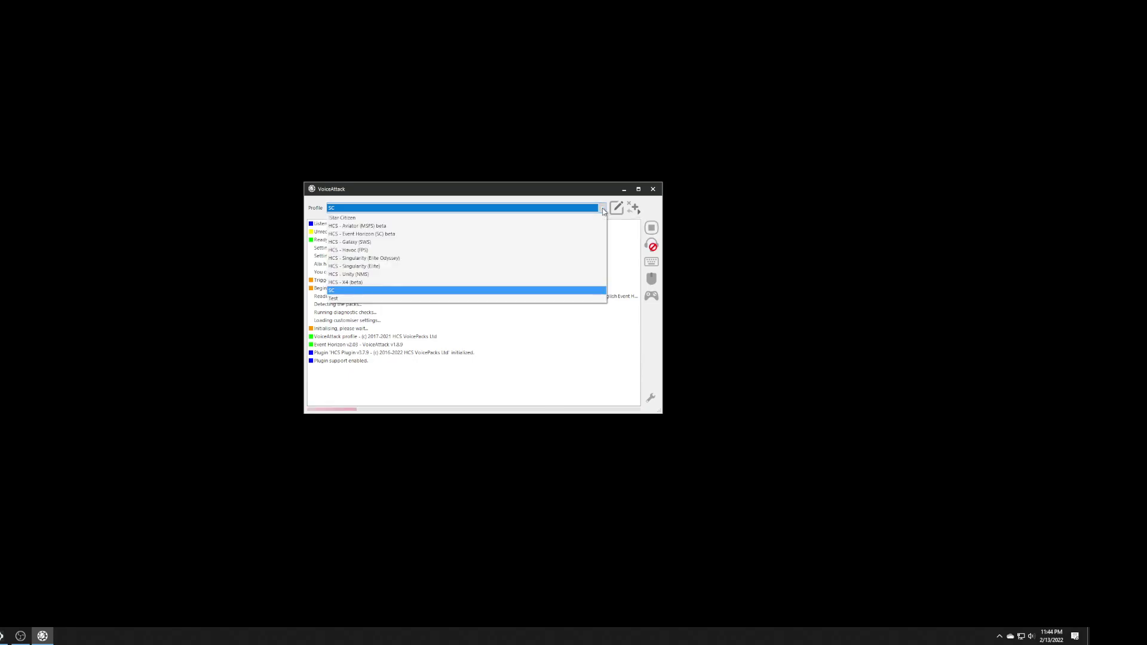
left_click(374, 235)
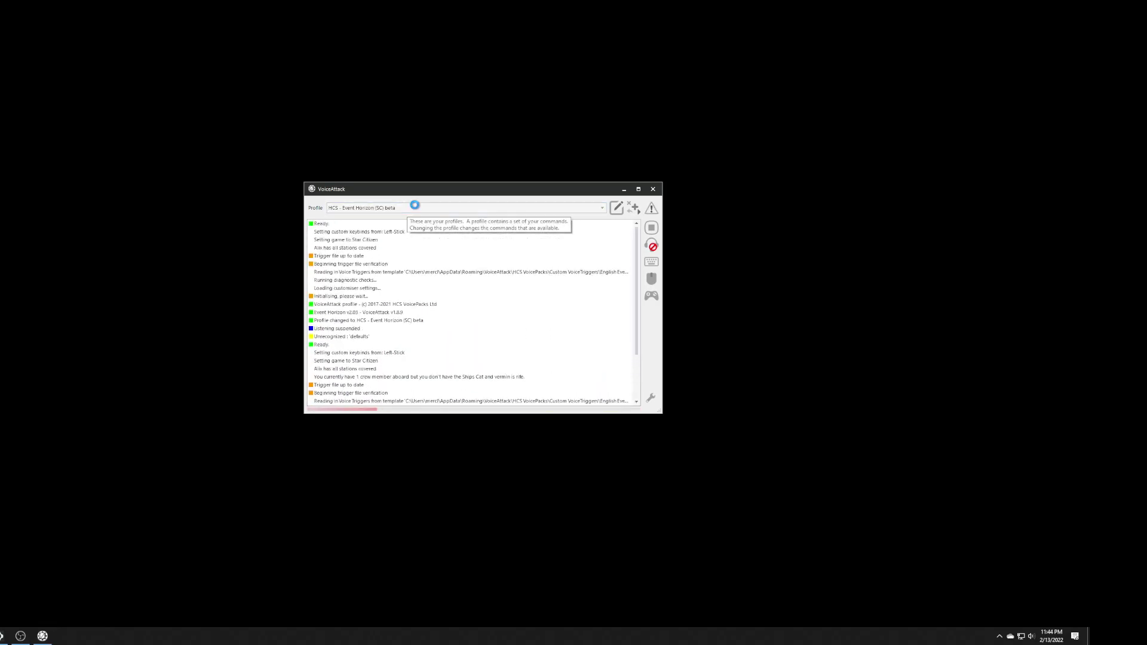
left_click(446, 210)
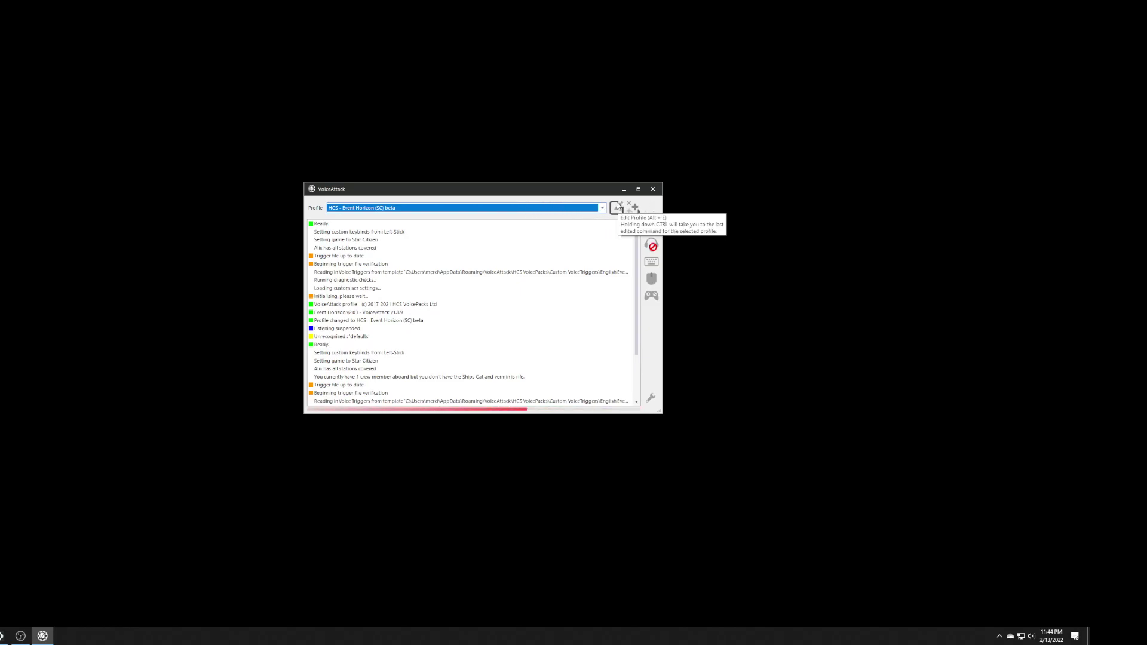
Open the Event Horizon profile for editing and examine its command categories, including the Vasco and Vega chit-chat groups
left_click(623, 206)
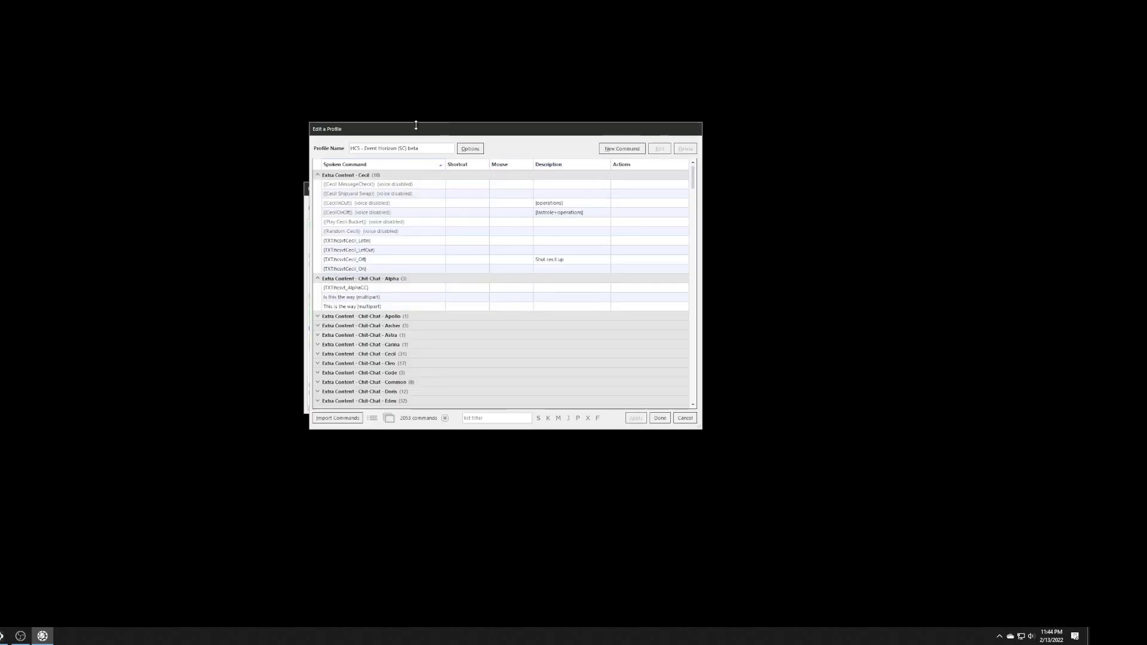
left_click(418, 151)
scroll(412, 214, "down", 3)
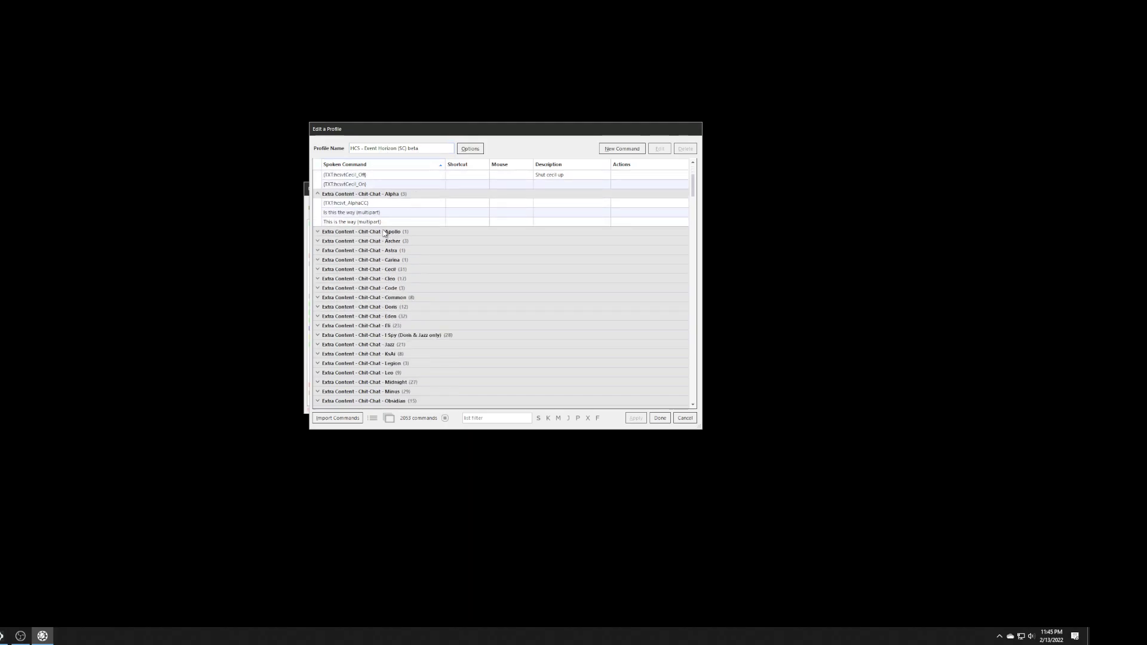
scroll(384, 233, "up", 3)
scroll(381, 194, "down", 10)
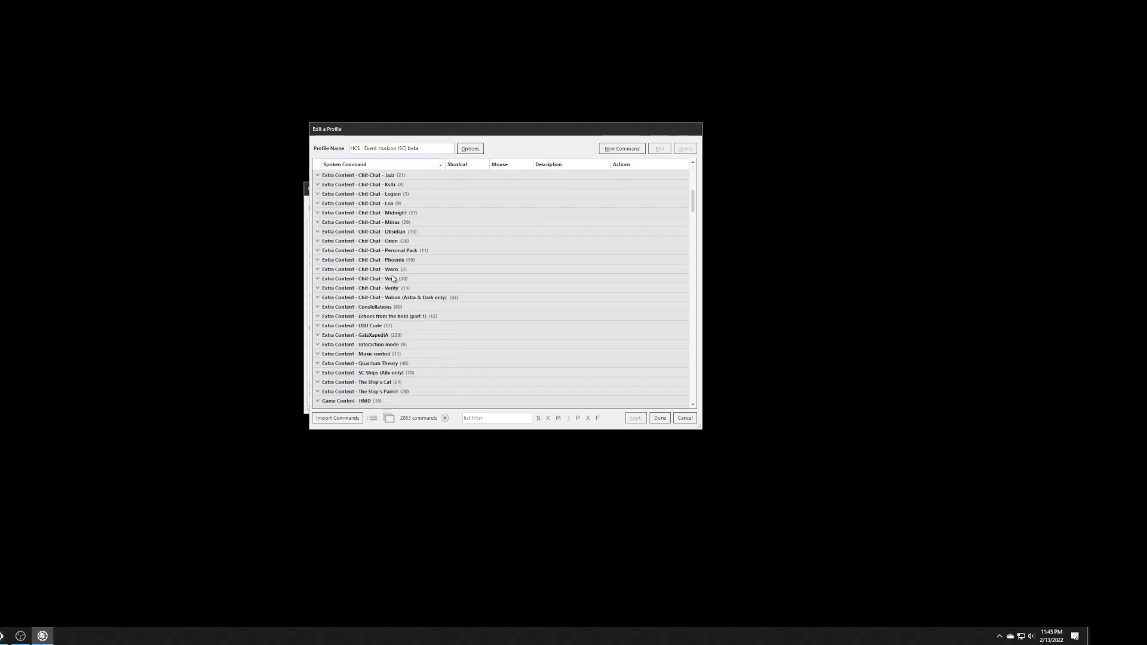
left_click(382, 269)
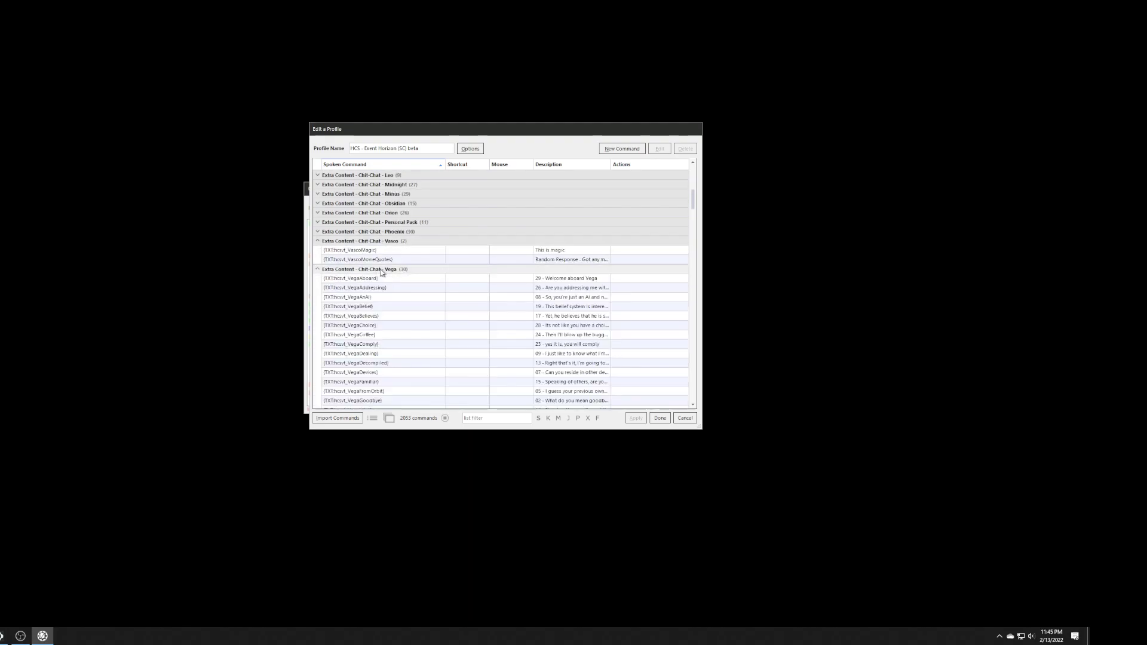
left_click(387, 316)
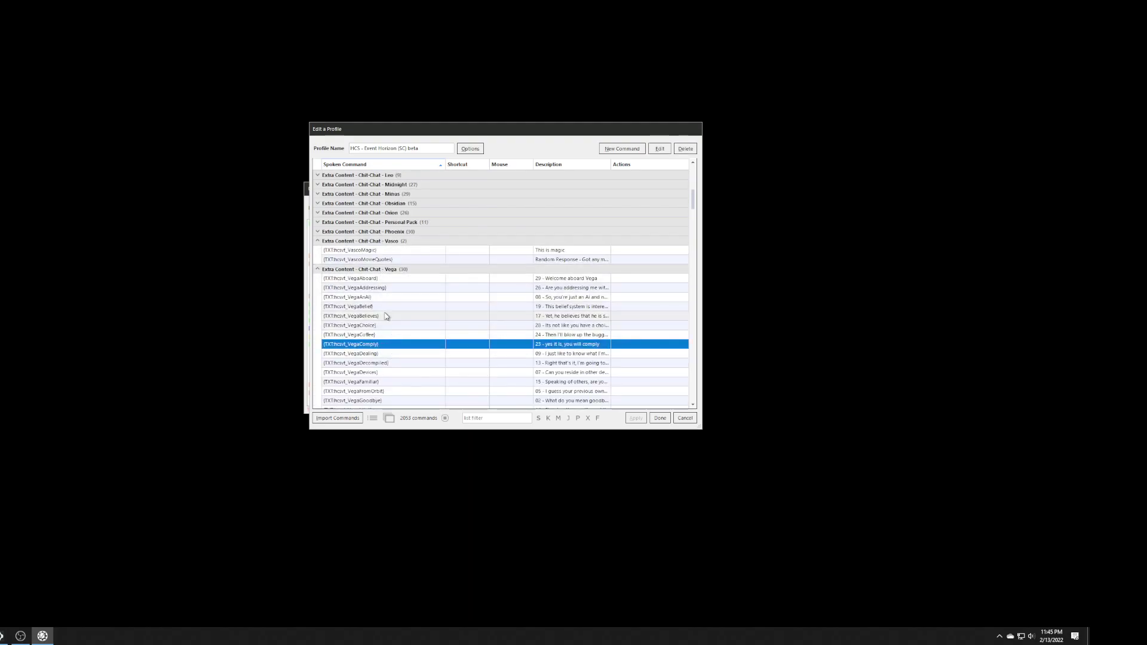
scroll(386, 288, "up", 12)
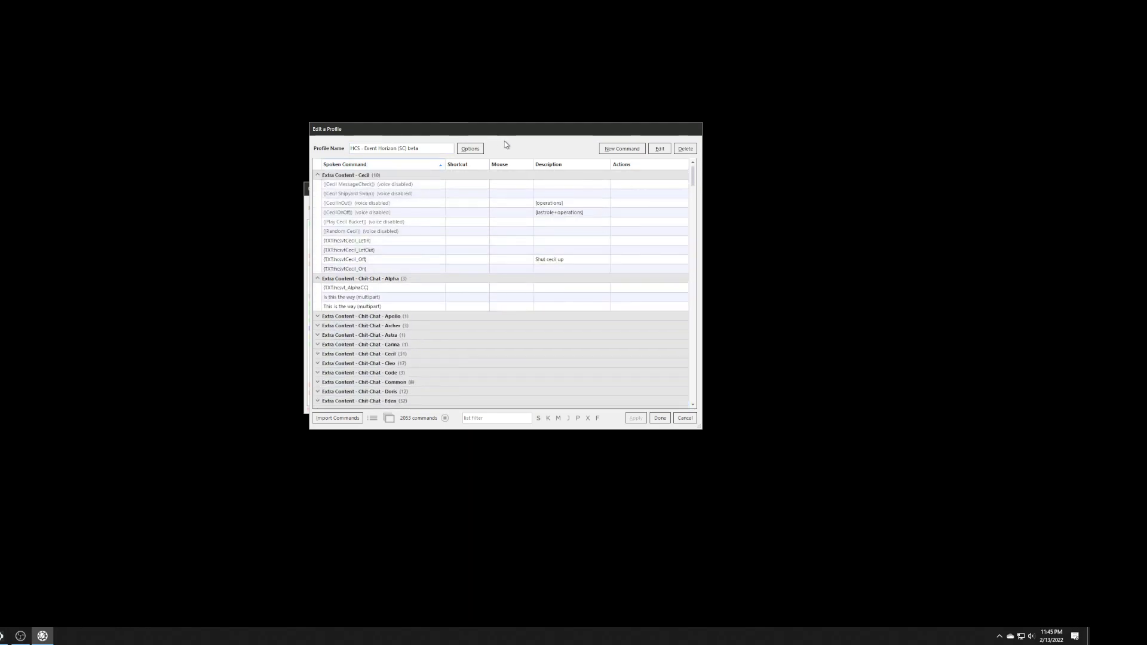
Include the commands of the SC profile in the Event Horizon profile's options and save the profile
left_click(471, 150)
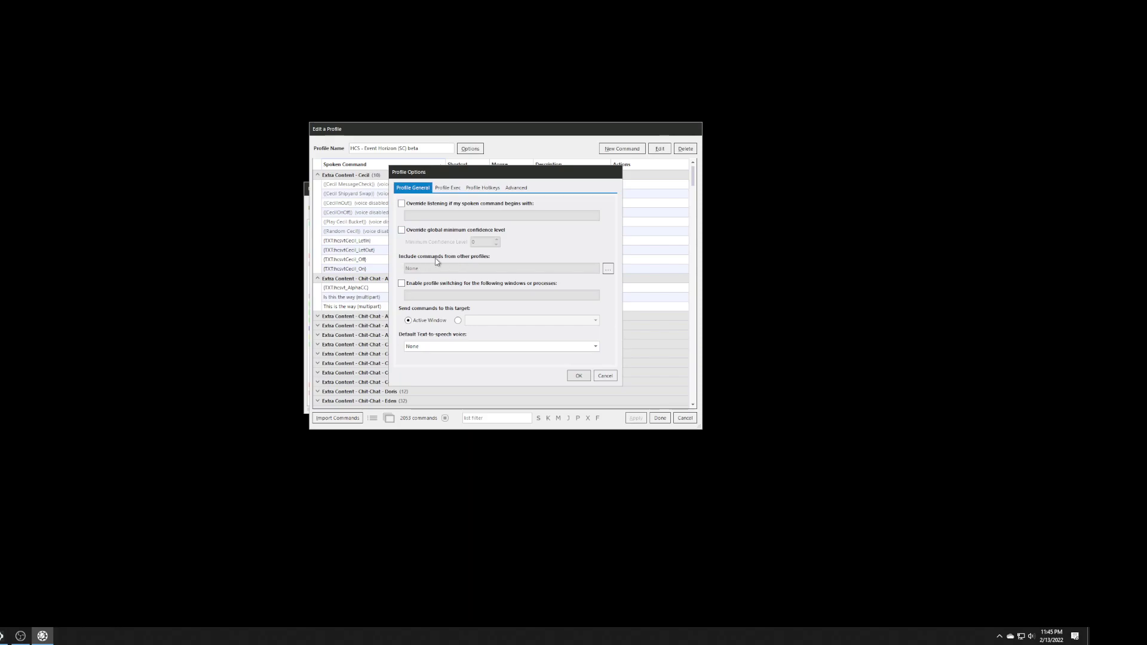
left_click(607, 270)
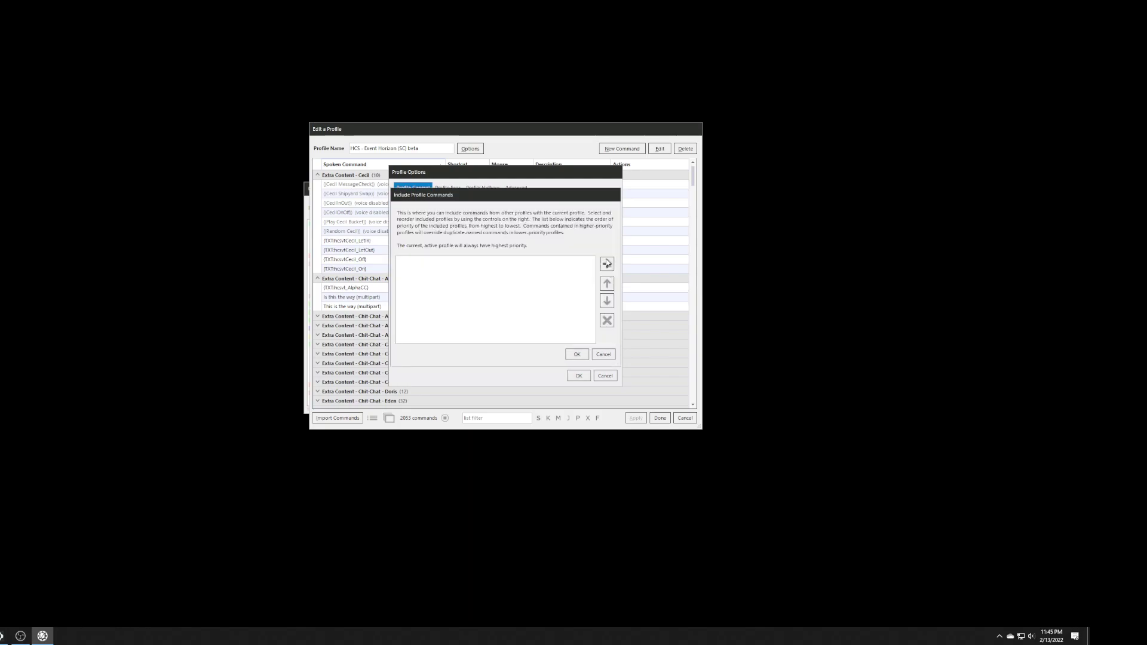
left_click(607, 264)
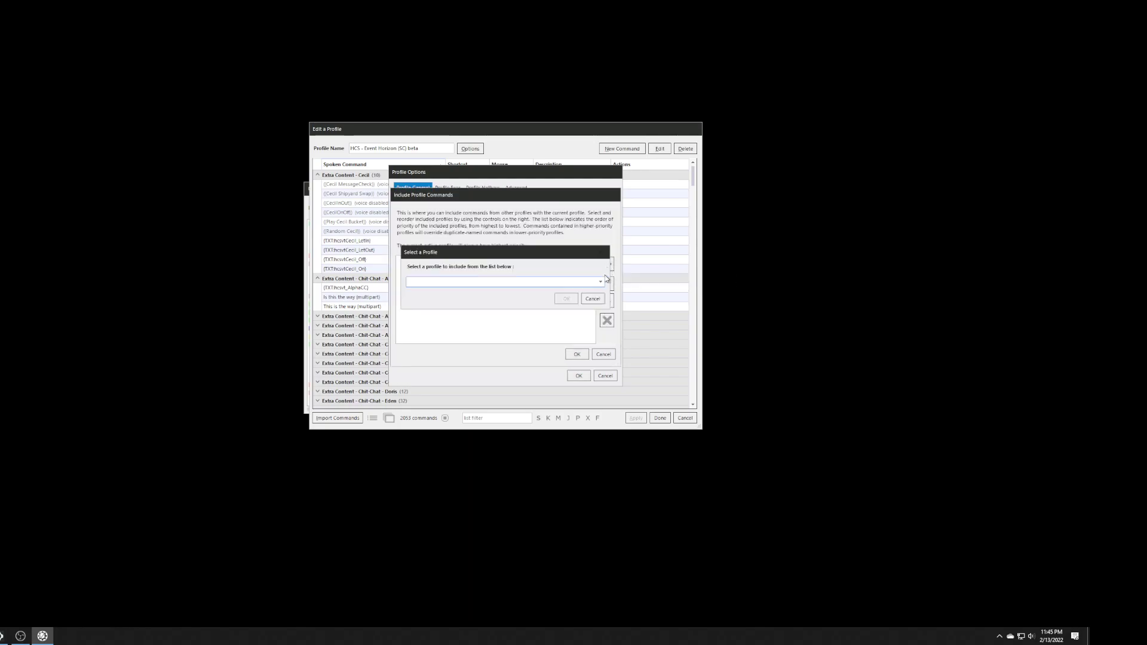
left_click(601, 282)
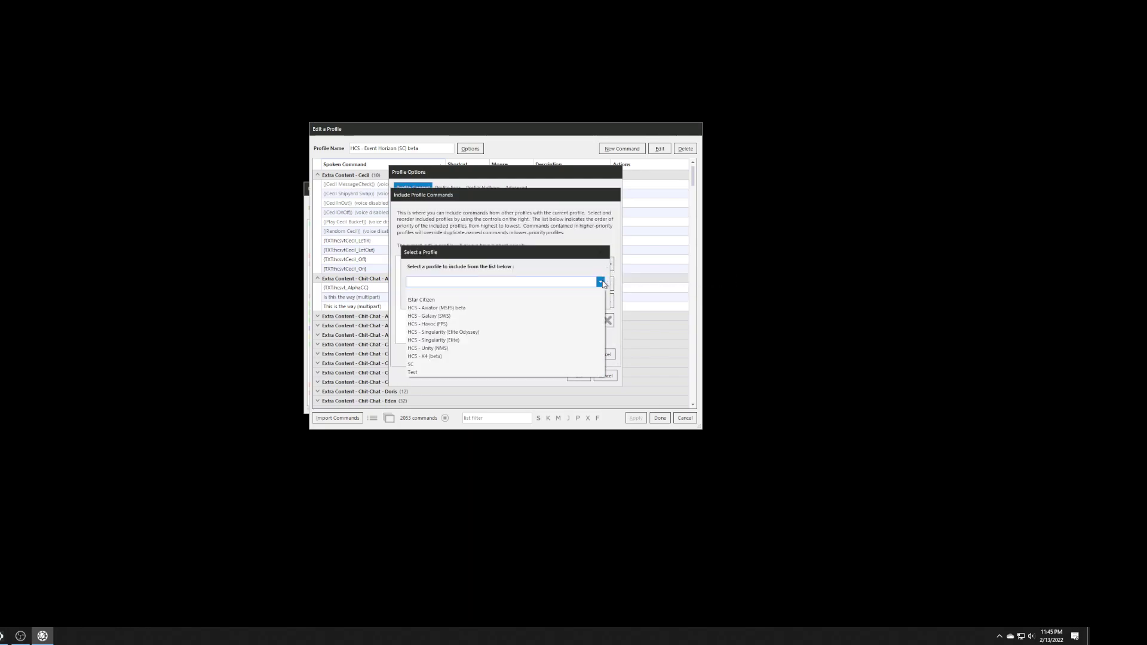
left_click(414, 365)
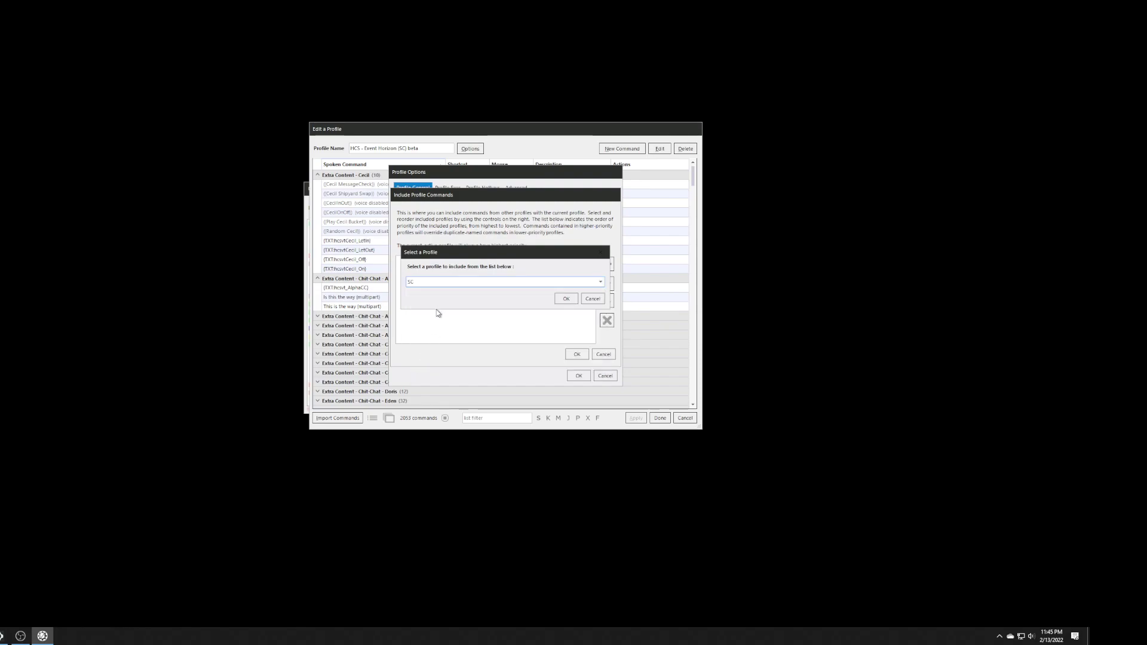
left_click(567, 299)
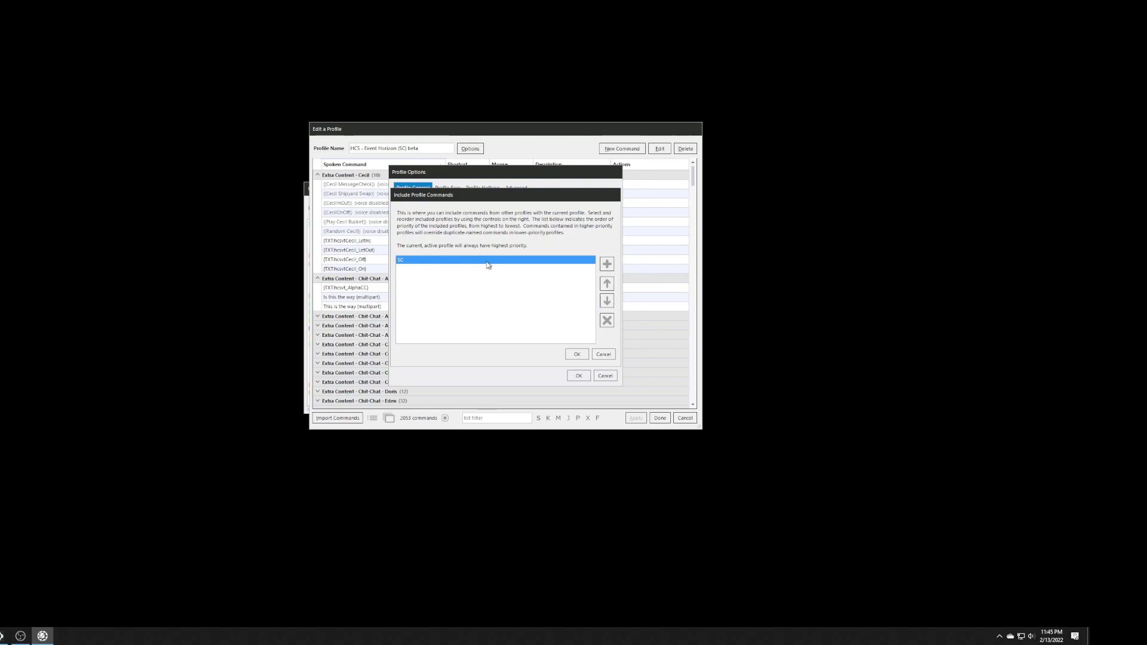
left_click(577, 354)
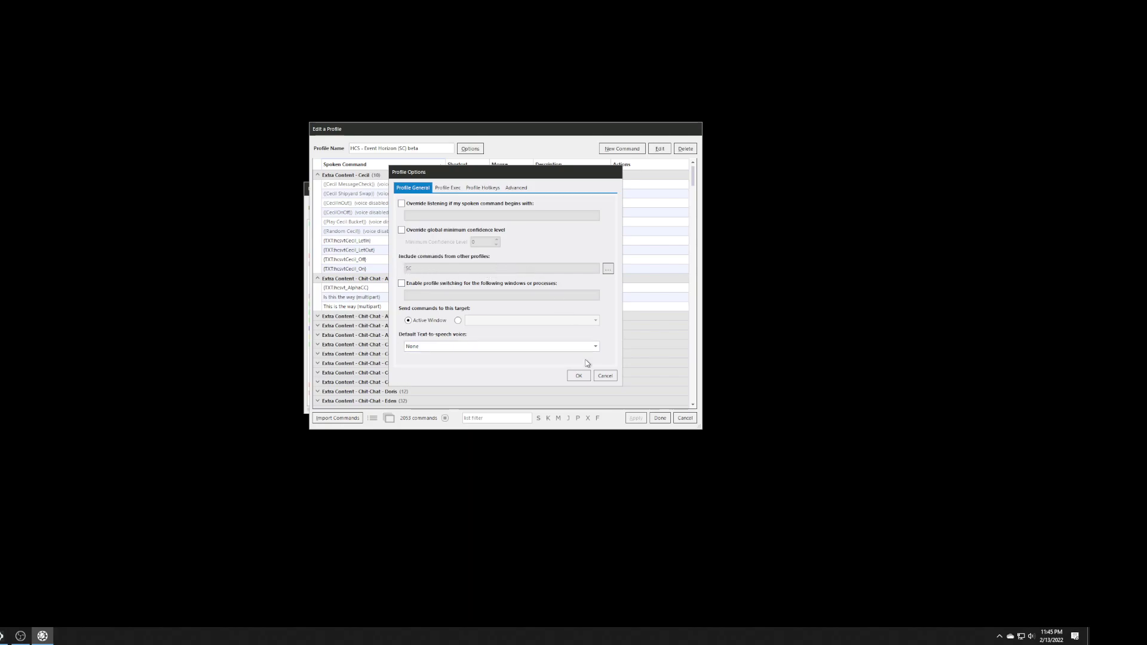
left_click(585, 380)
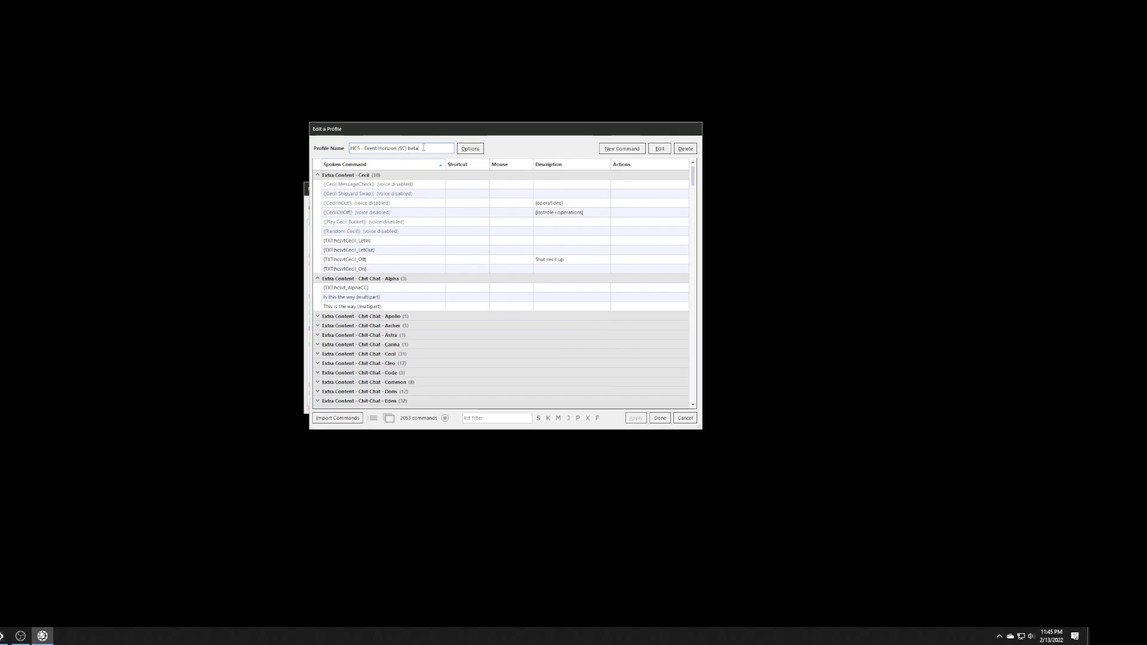
left_click(665, 417)
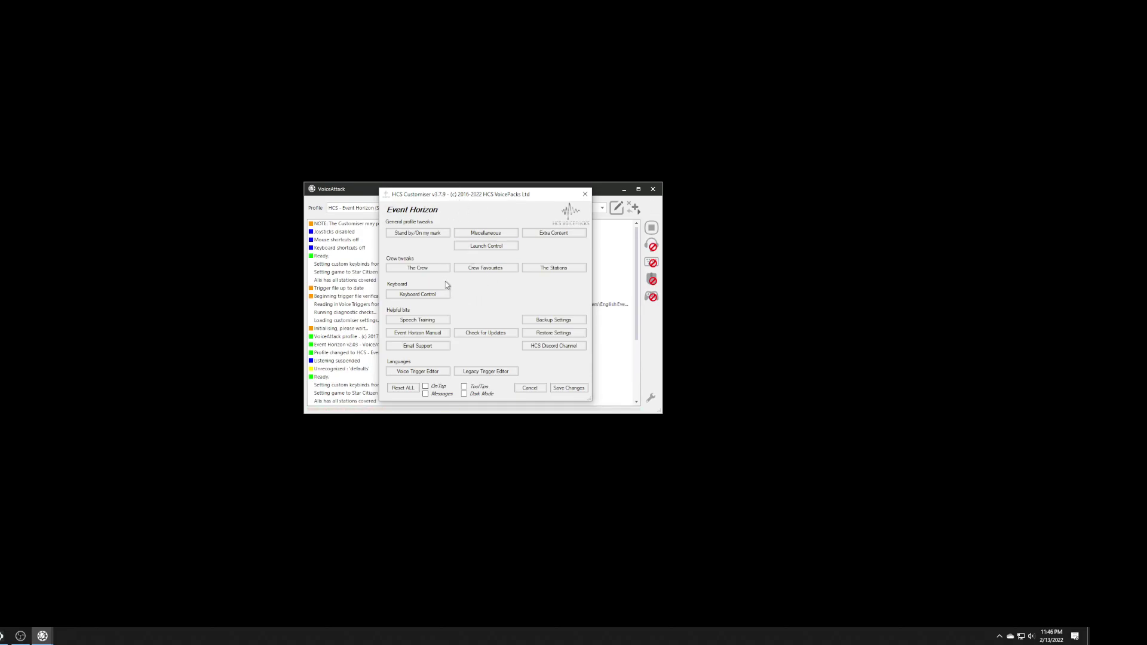
Open the HCS Customiser's keyboard control settings and check the full path to the binds folder
left_click(418, 297)
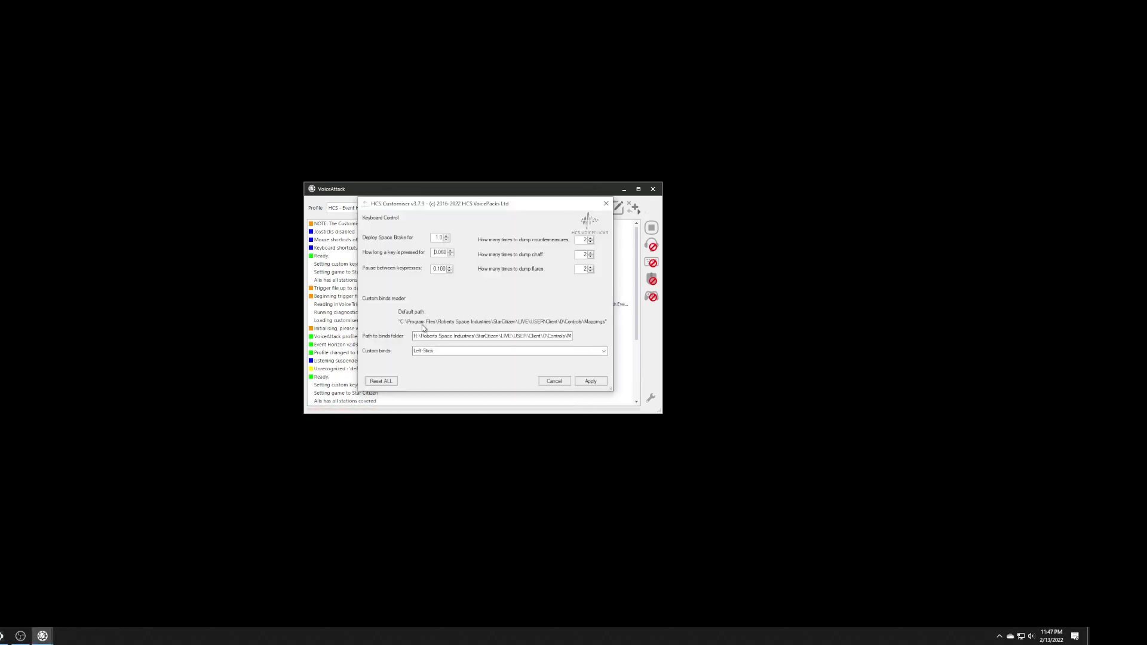
left_click(427, 335)
key("End")
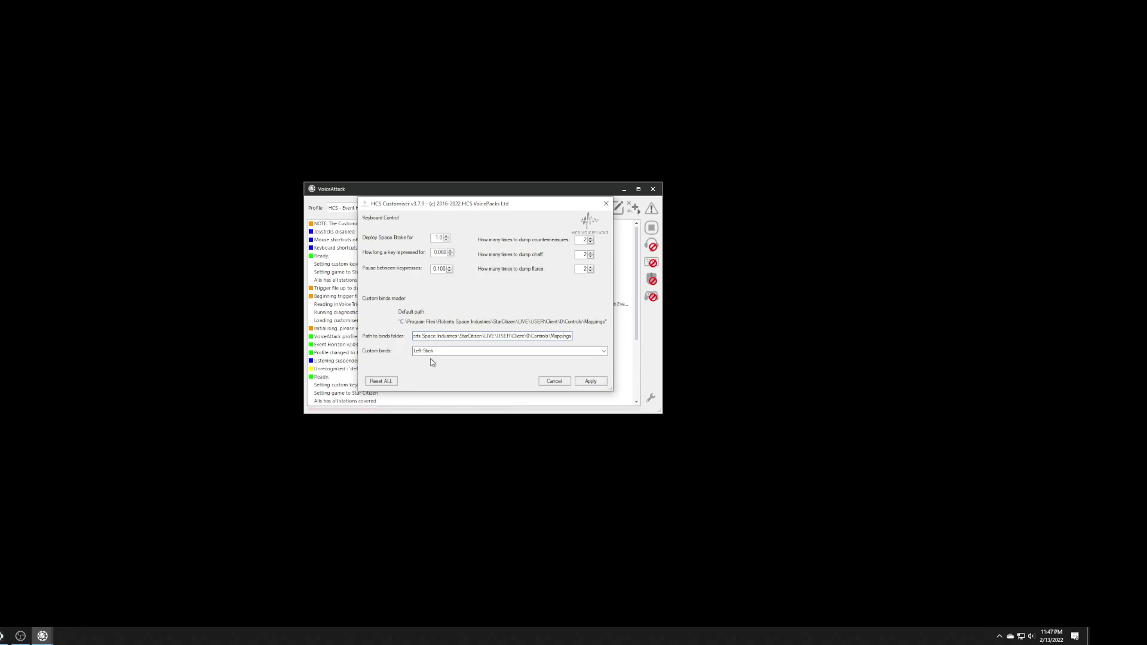
Choose Left-Stick as the custom binds and apply the keyboard control settings
left_click(604, 352)
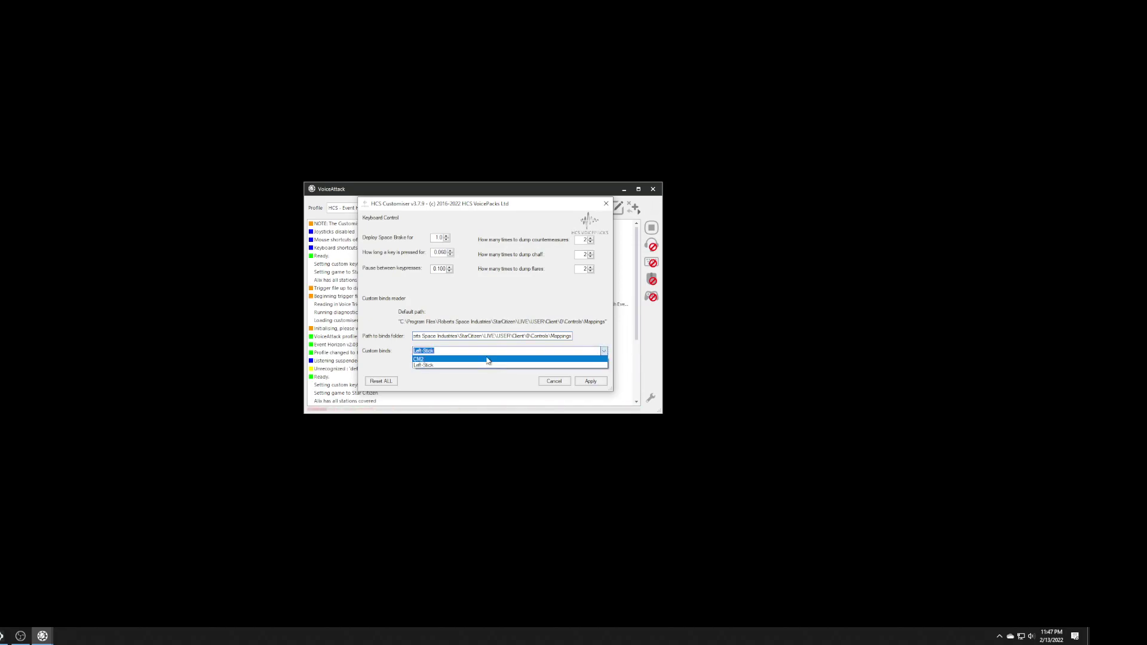
left_click(488, 361)
left_click(604, 351)
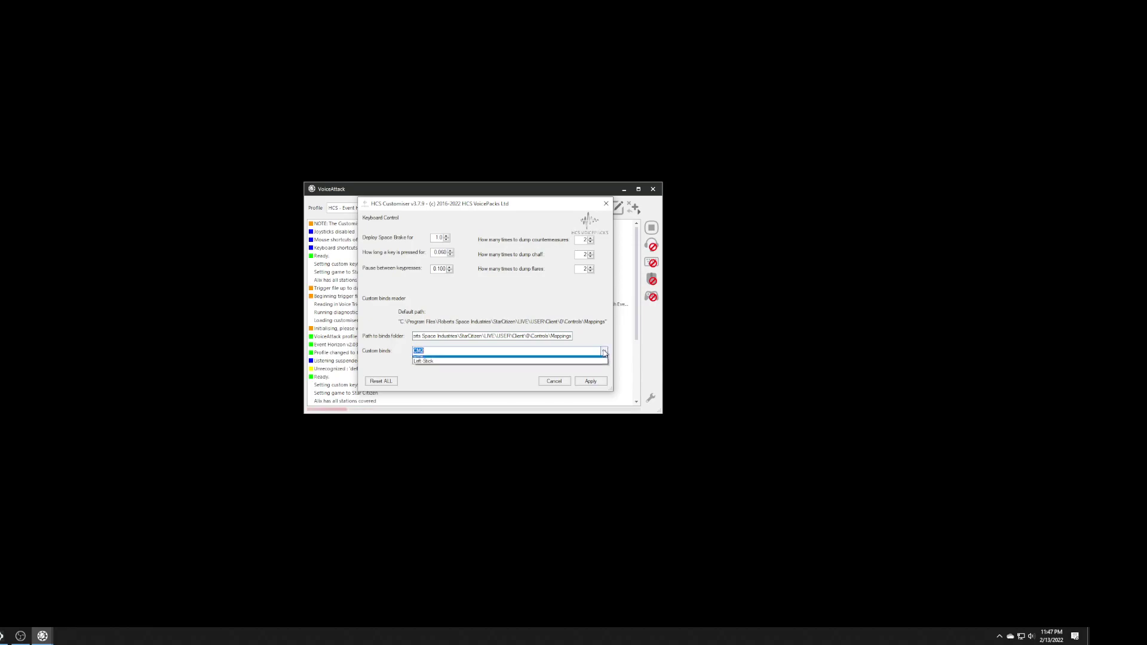
left_click(470, 366)
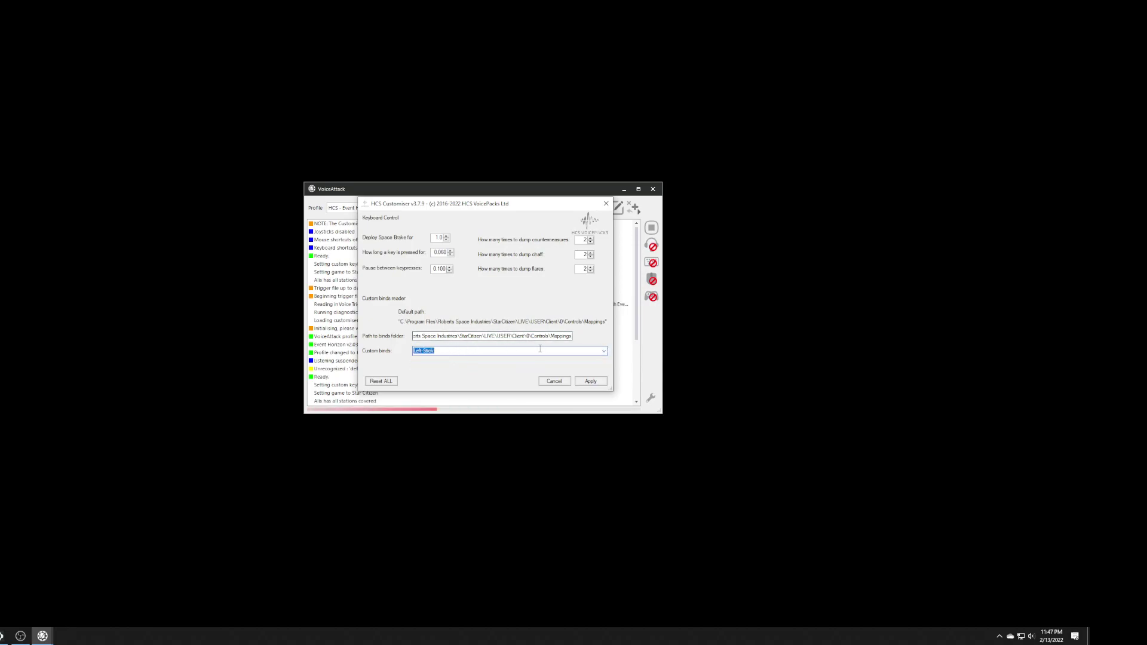
left_click(591, 381)
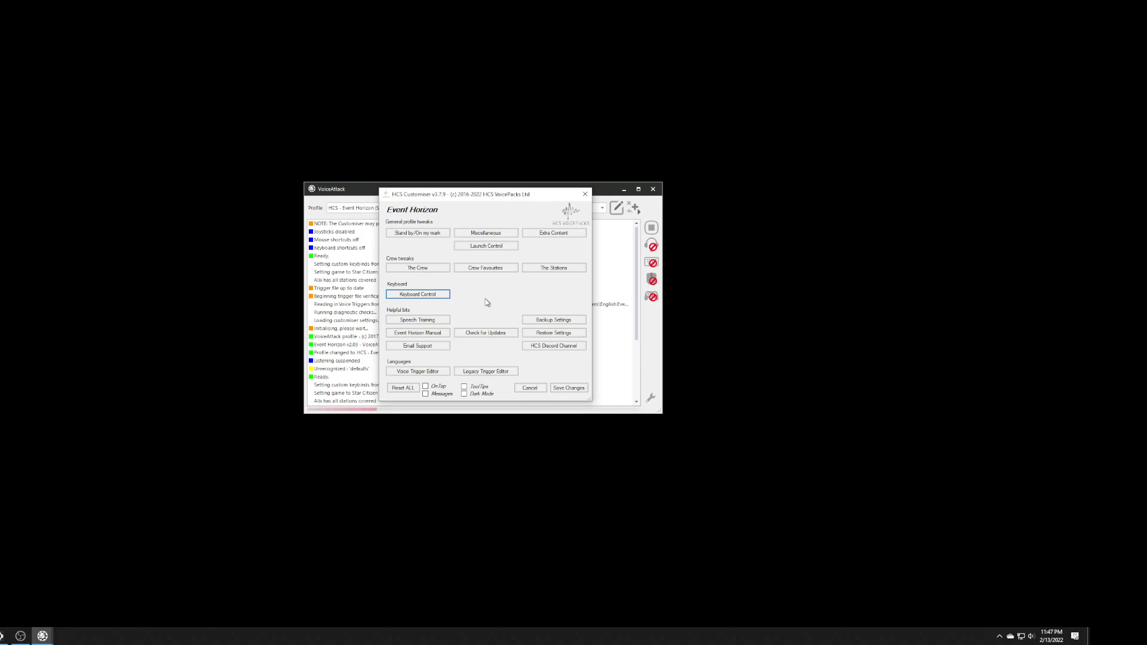
Open the HCS Customiser's Voice Trigger Editor and select the Power up trigger in Star Citizen's Power Controls group
left_click(439, 373)
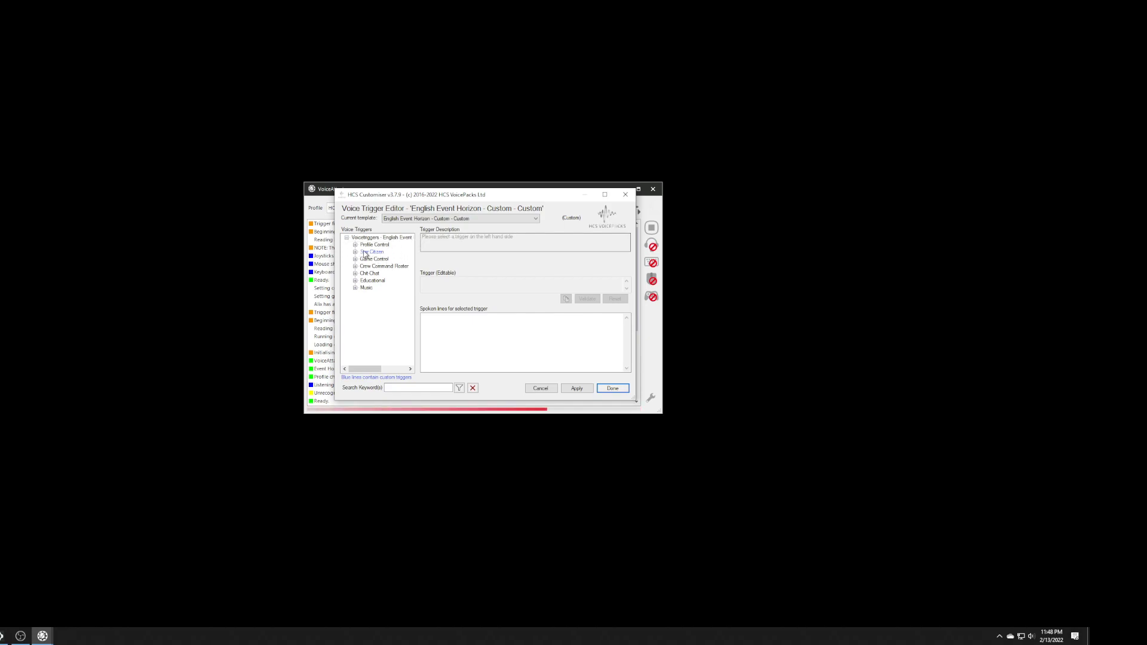
left_click(354, 253)
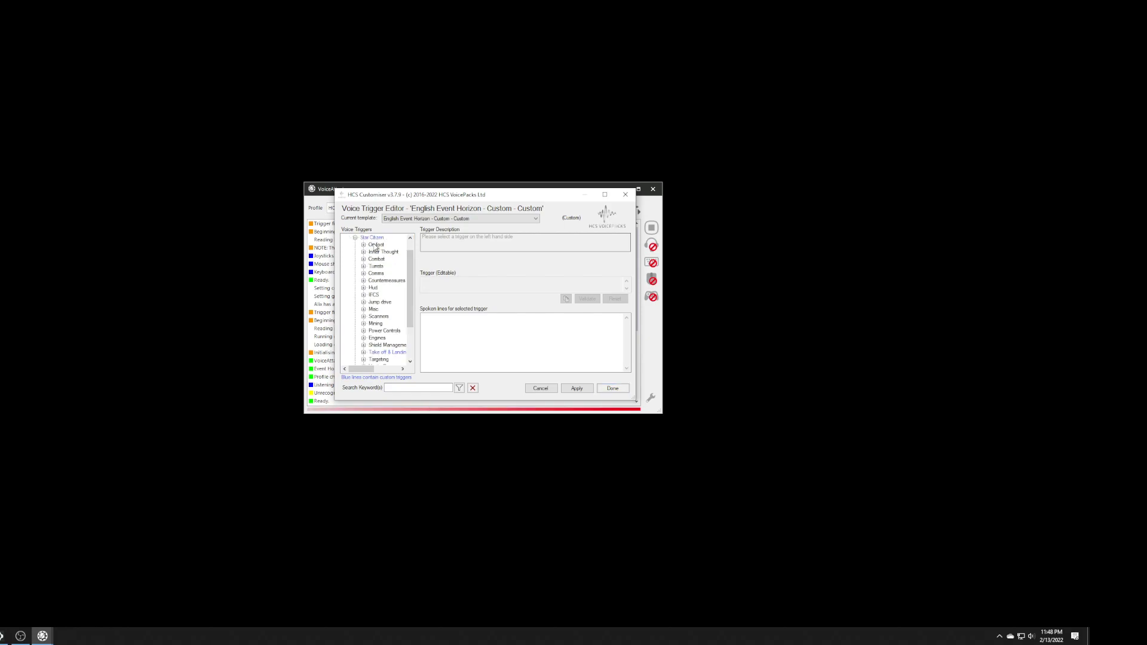
left_click_drag(412, 264, 416, 282)
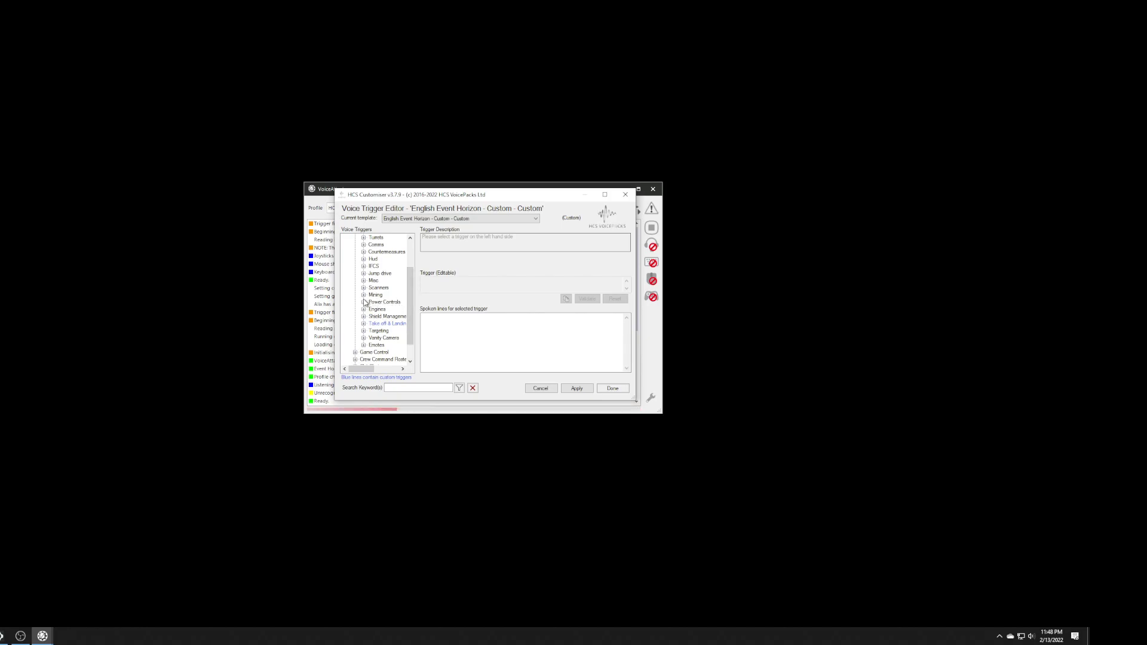
left_click(364, 302)
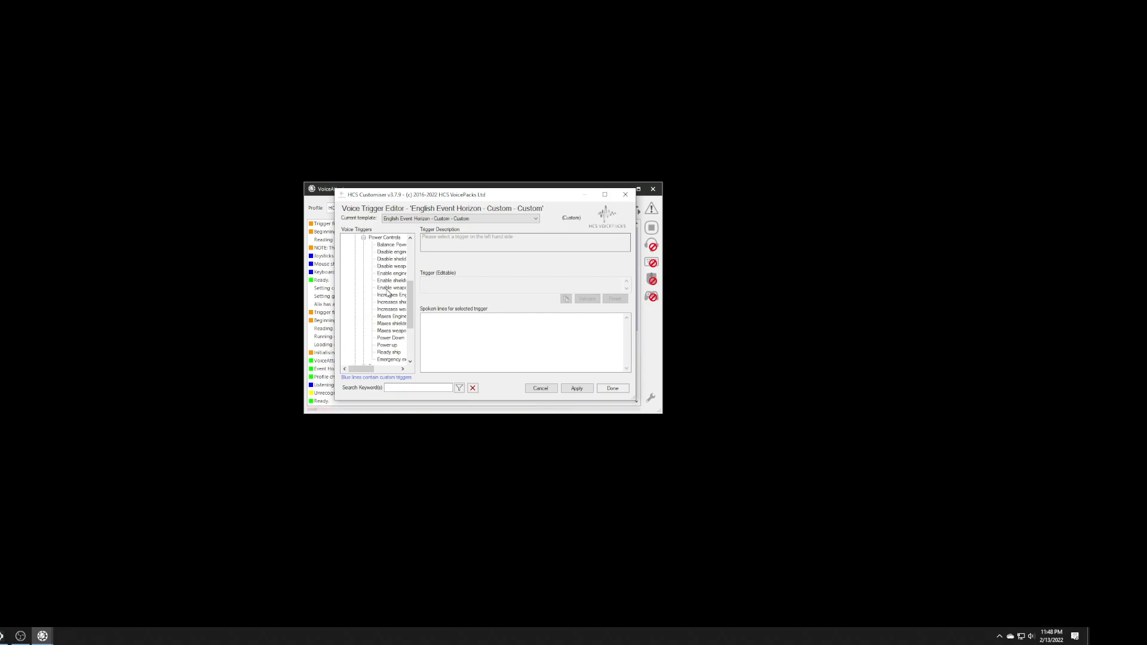
left_click_drag(369, 369, 376, 370)
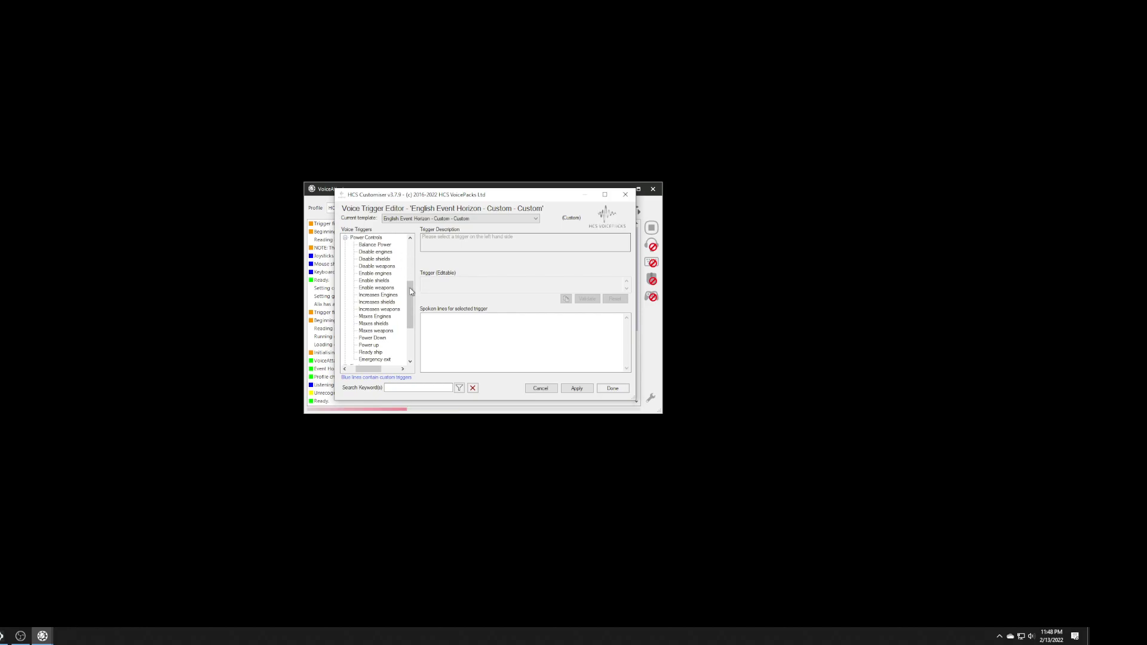
left_click(369, 345)
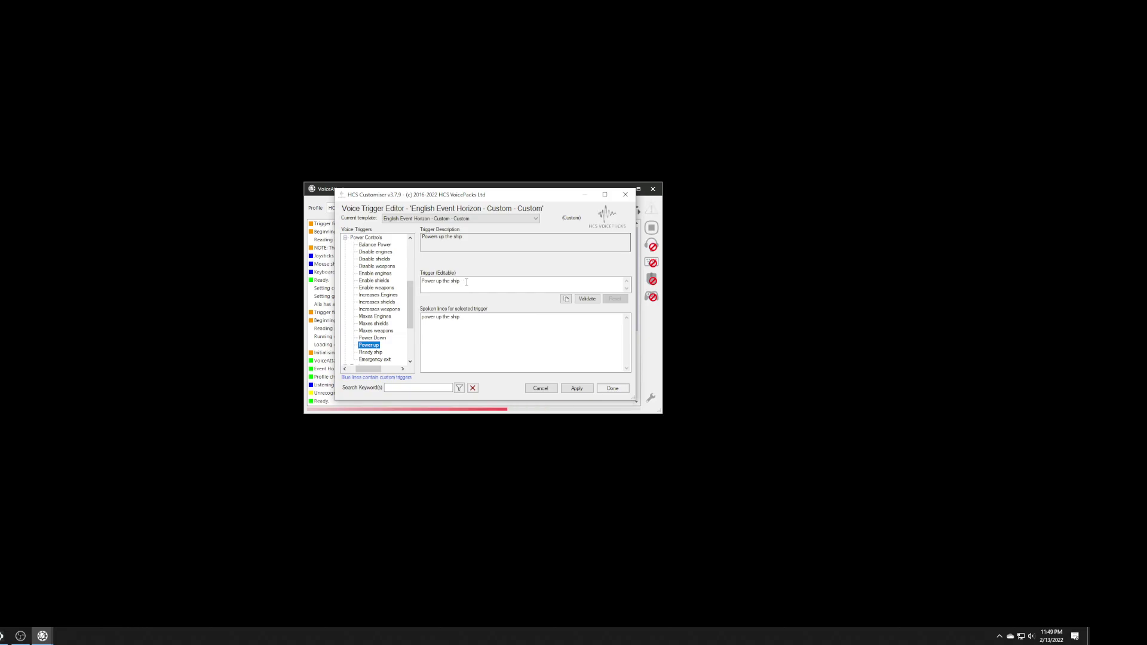
Replace the Power up trigger's editable phrase with "power on" and apply the edit
left_click(466, 282)
left_click_drag(447, 281, 422, 281)
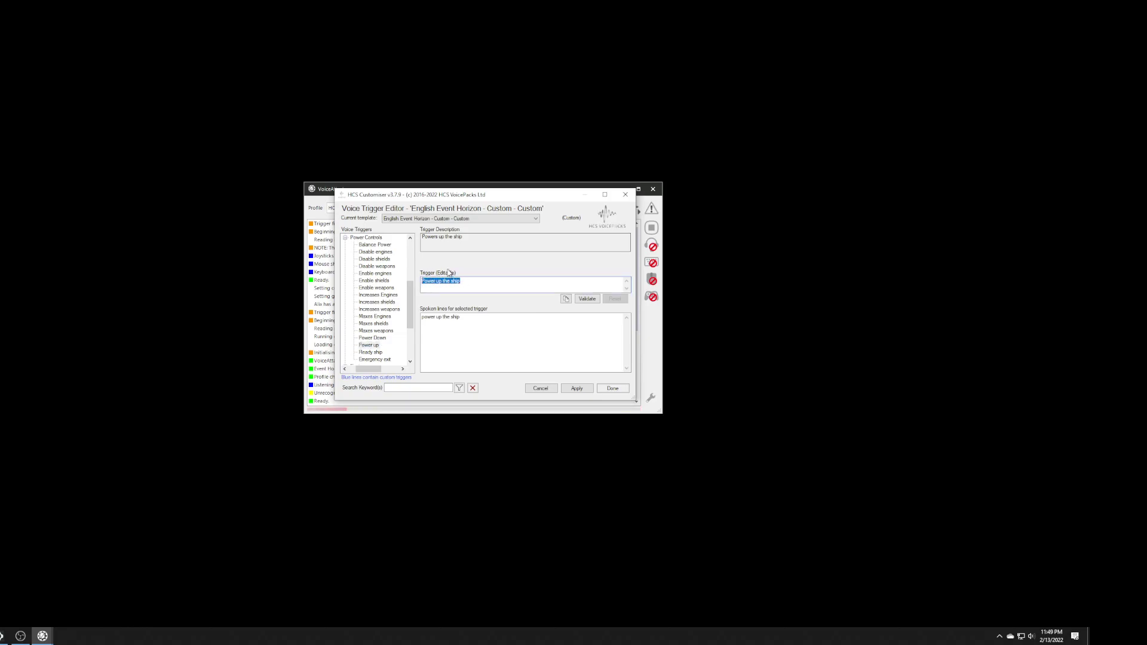
key("BackSpace")
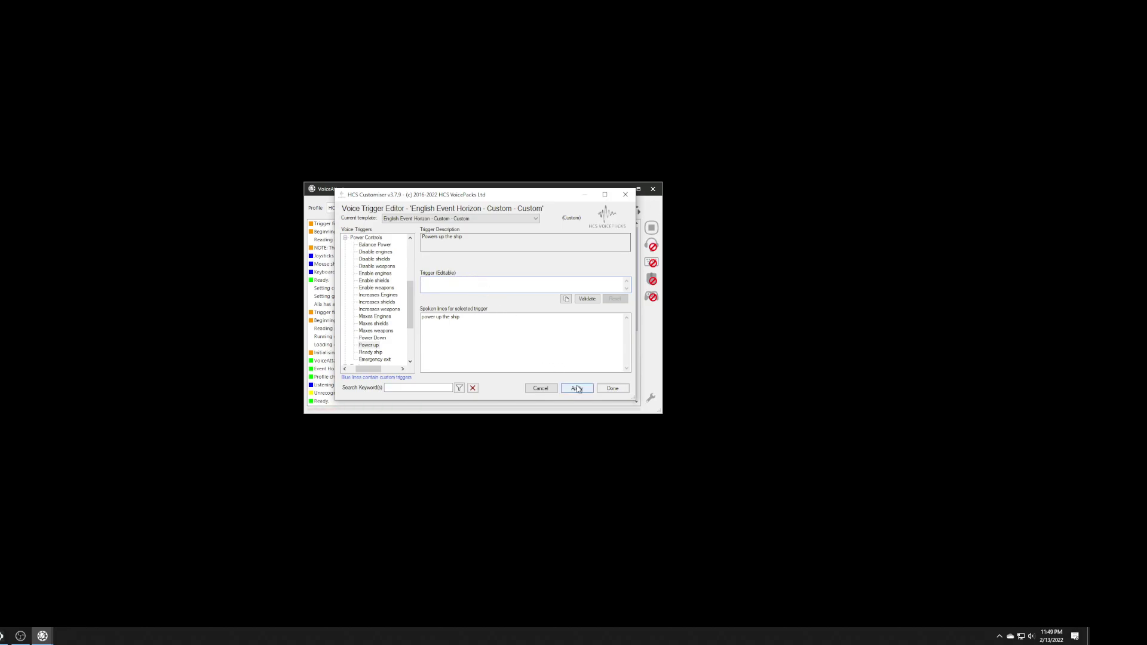
left_click(578, 389)
left_click(346, 351)
left_click(580, 390)
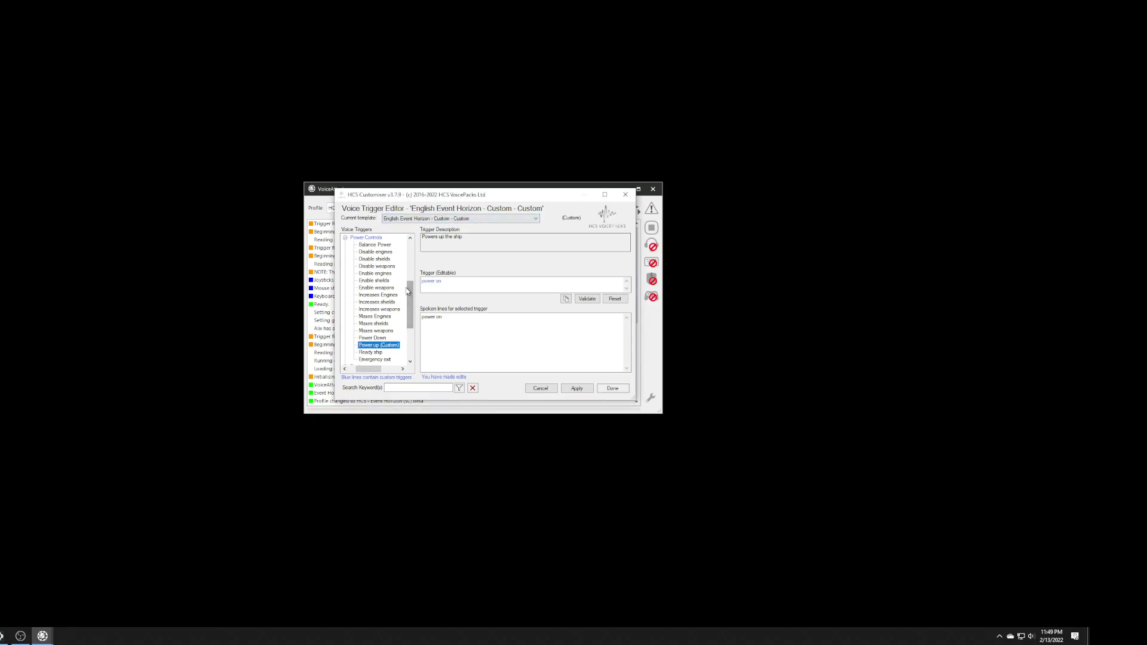
Finish editing the voice triggers and save the HCS Customiser changes
left_click_drag(409, 289, 414, 275)
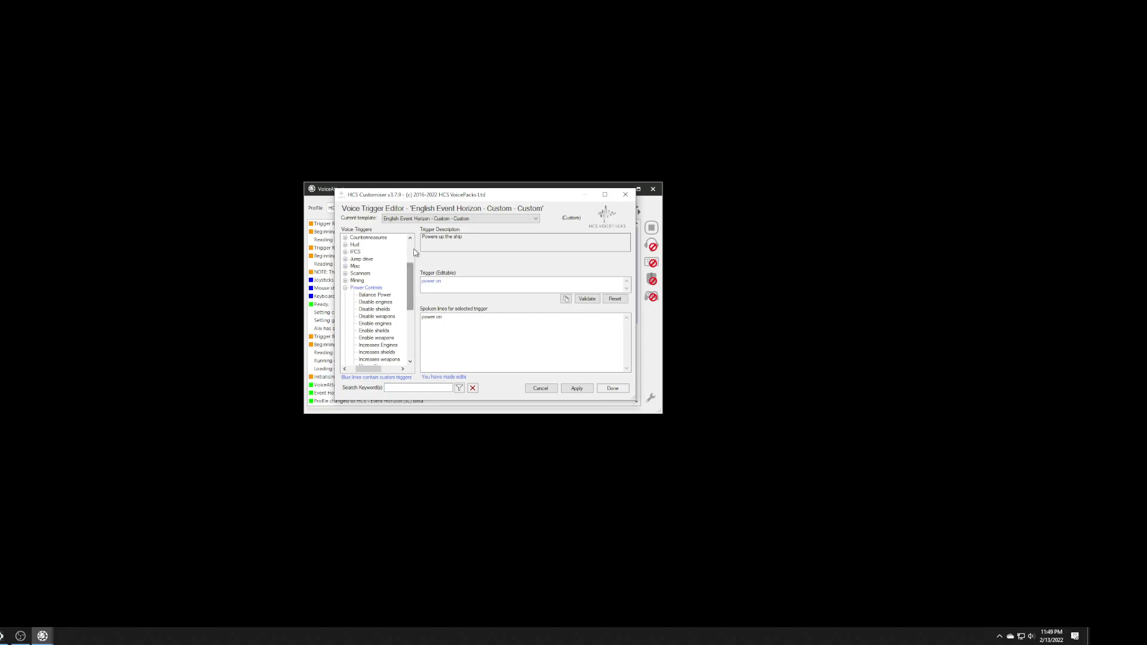
left_click(612, 388)
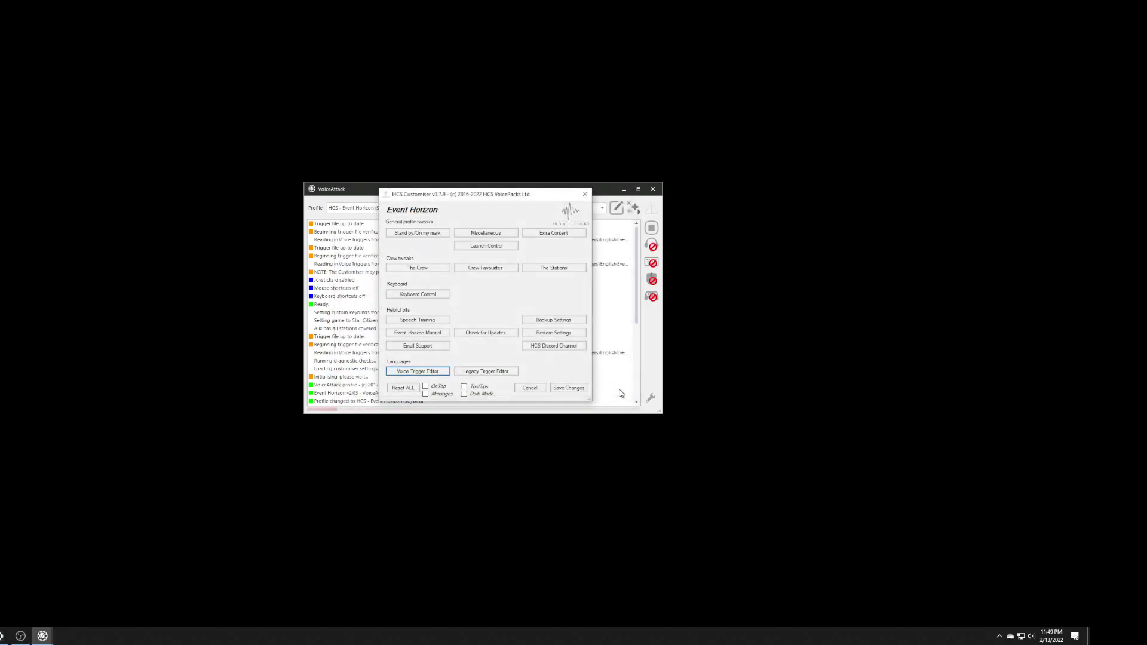
left_click(559, 390)
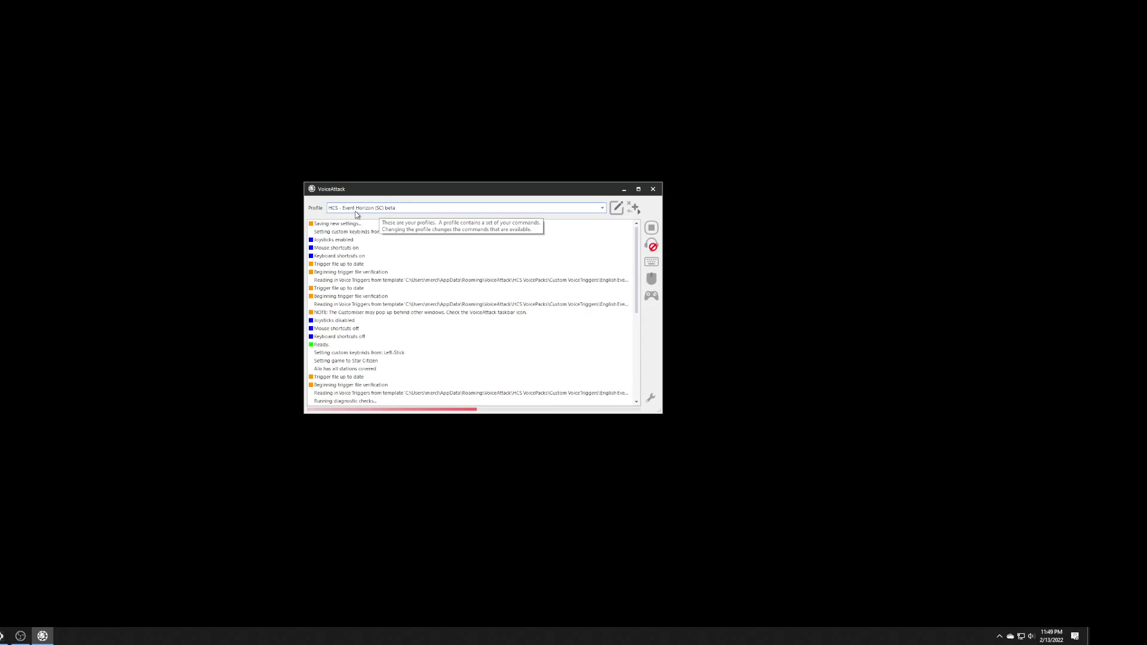
Switch to the SC profile, examine its spoken command and assigned action in the profile editor, and close the editor without saving
left_click(589, 207)
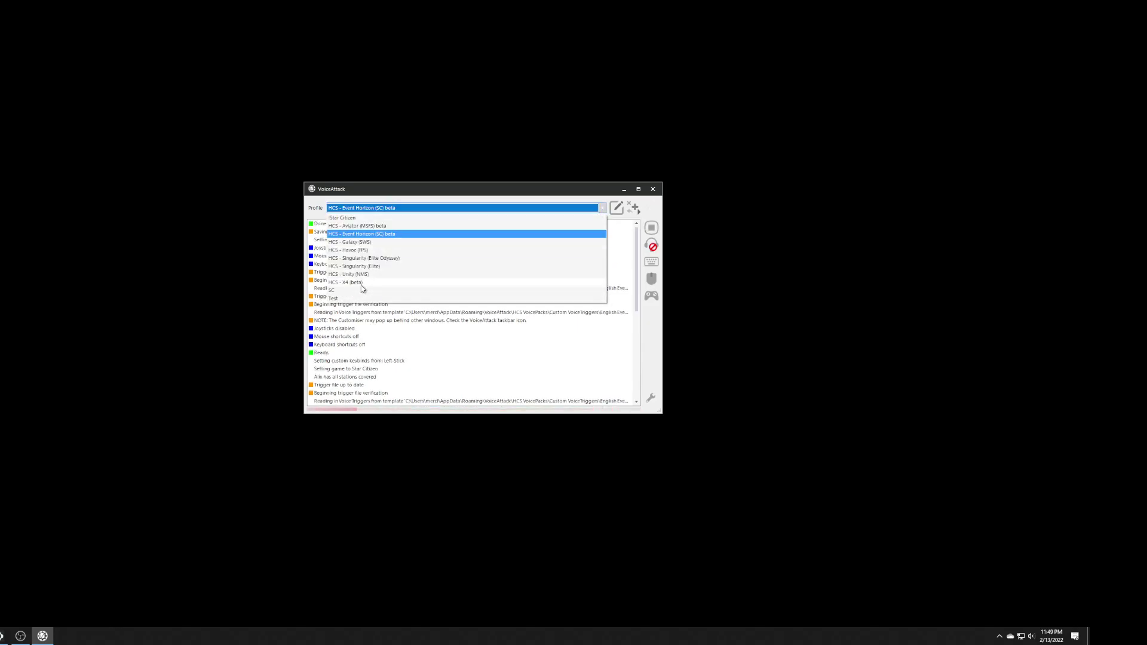
left_click(342, 291)
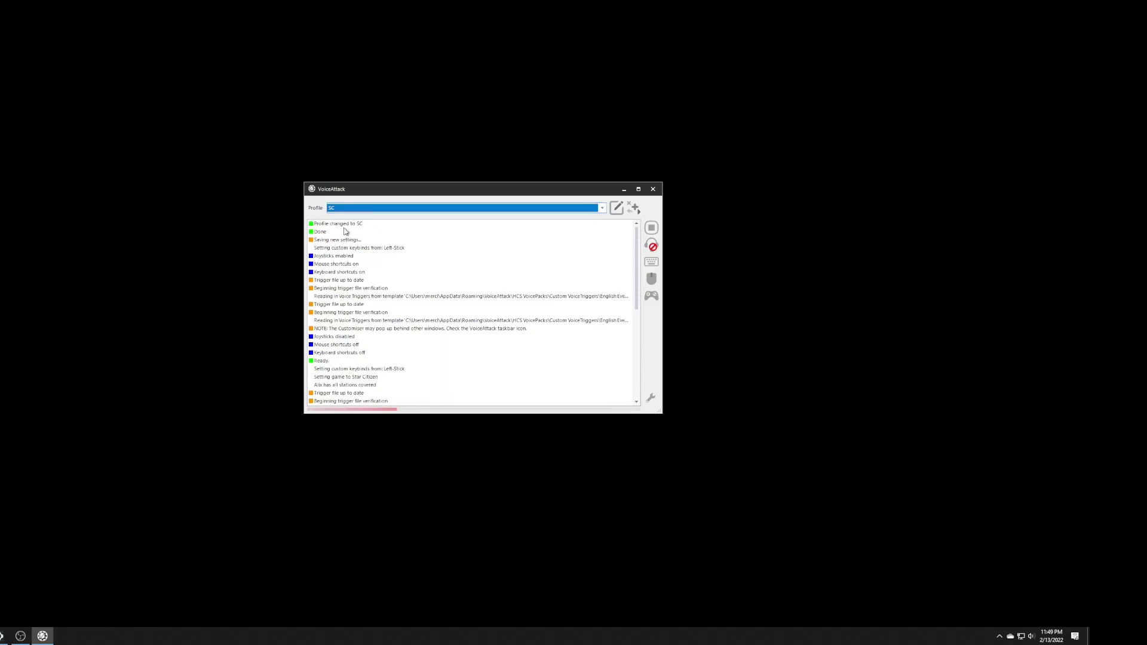
left_click(616, 208)
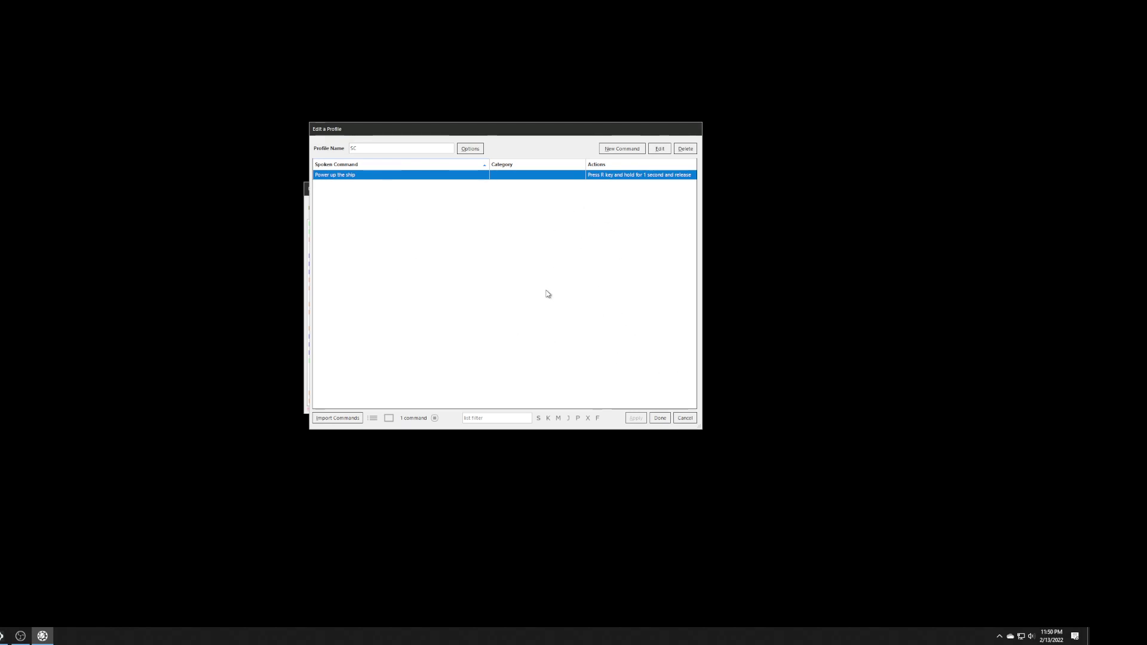
left_click(685, 419)
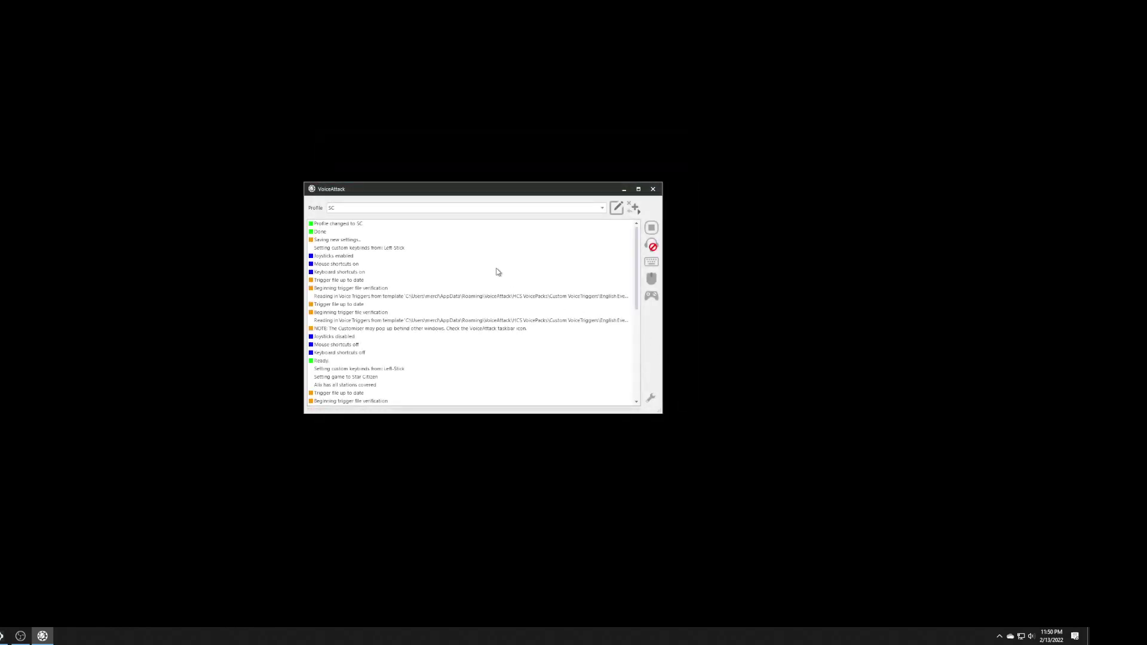
Switch the active profile back to HCS - Event Horizon (SC) beta
left_click(602, 208)
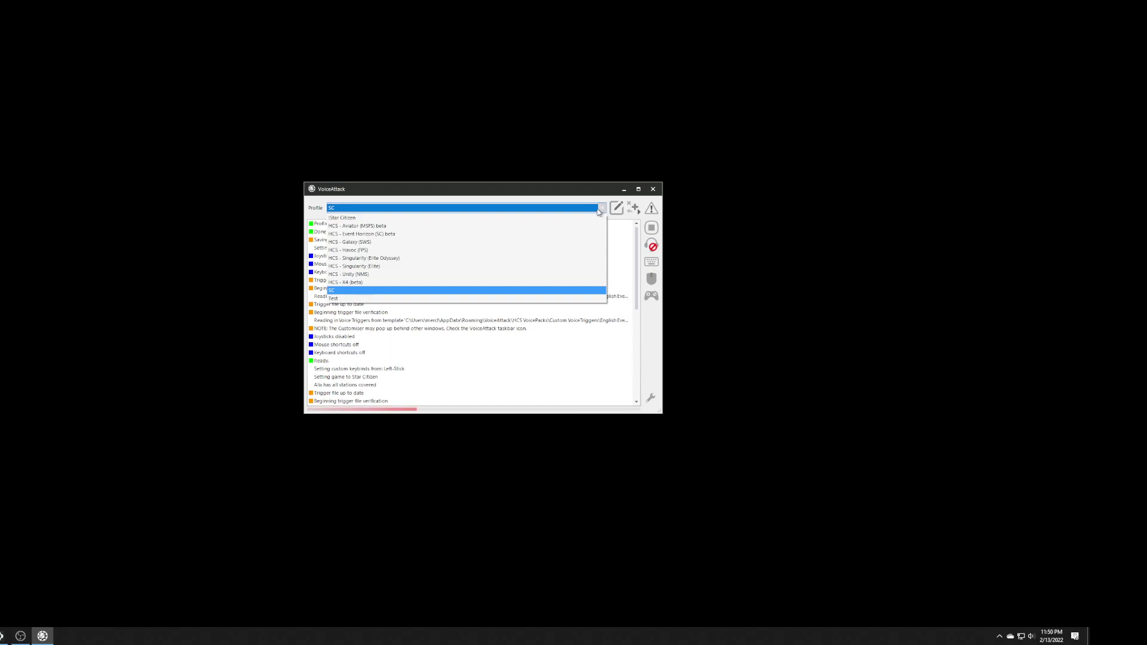
left_click(381, 234)
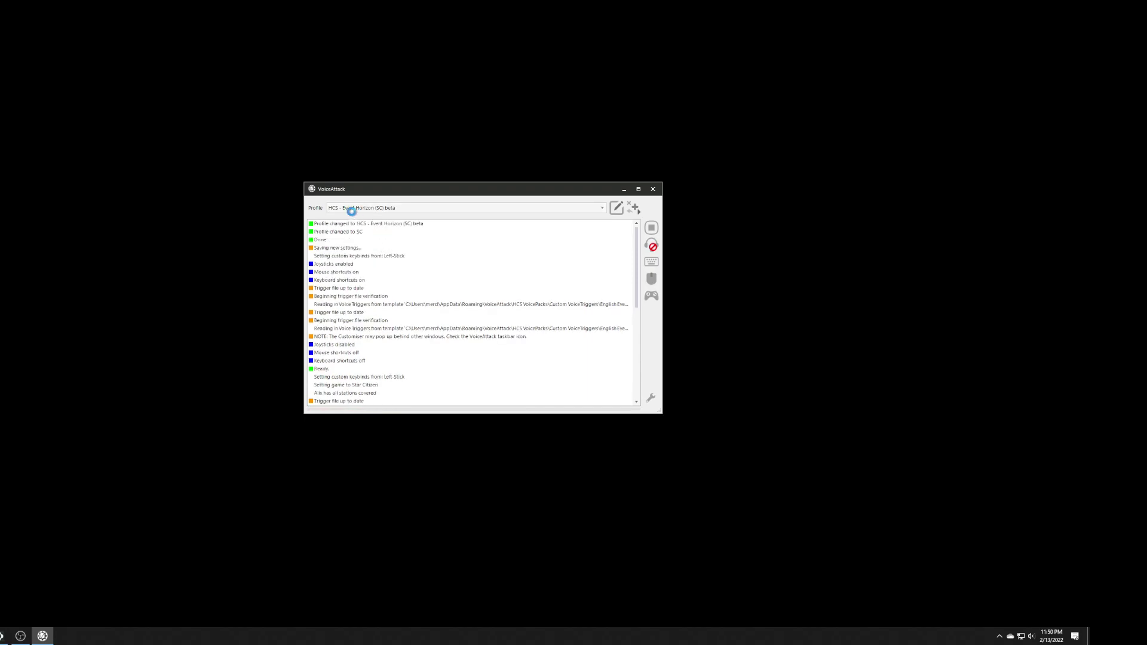
left_click(421, 209)
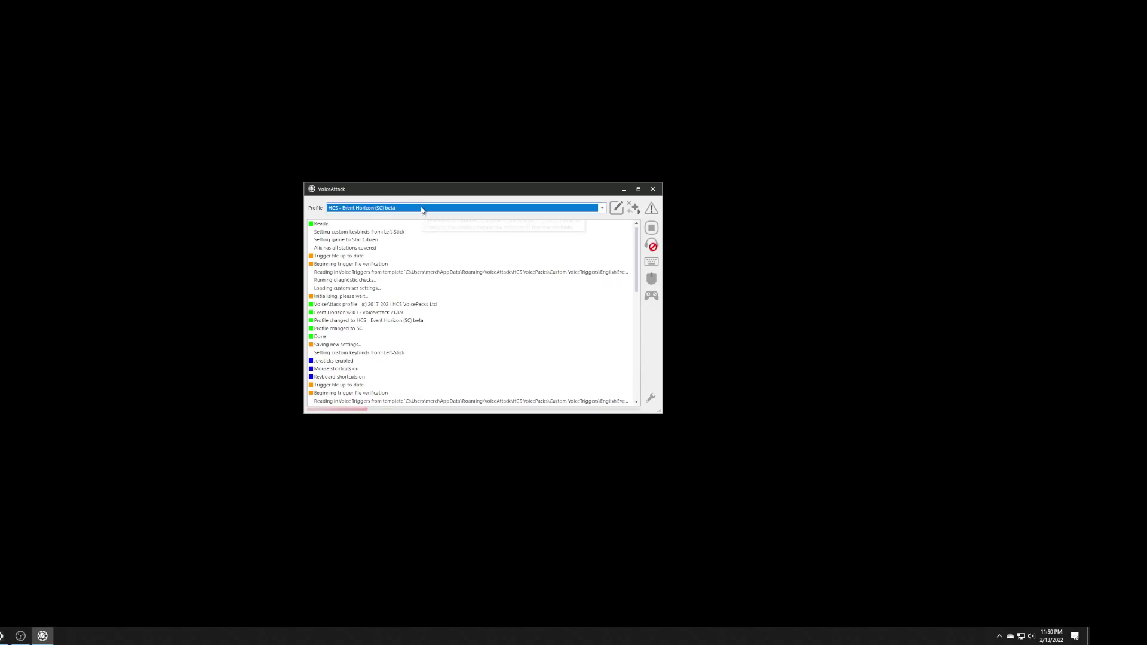